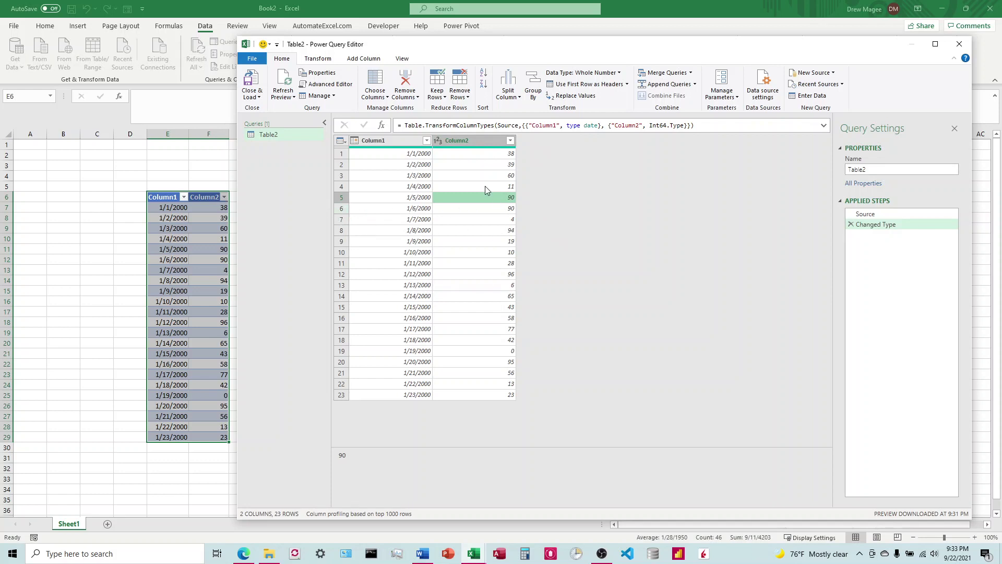
Step: Create a new blank query and clear its default code in the Advanced Editor
left_click(355, 140)
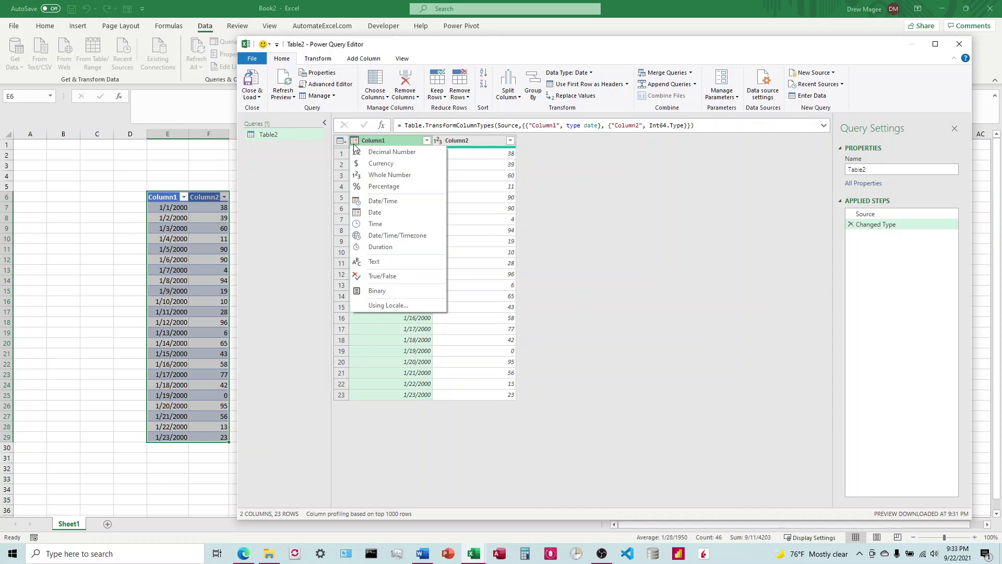
left_click(594, 184)
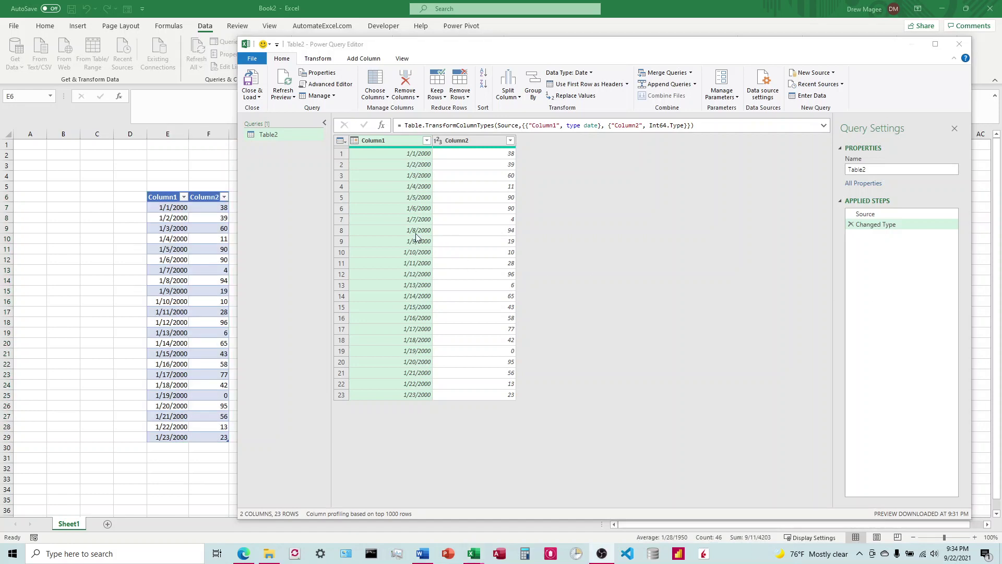
right_click(276, 165)
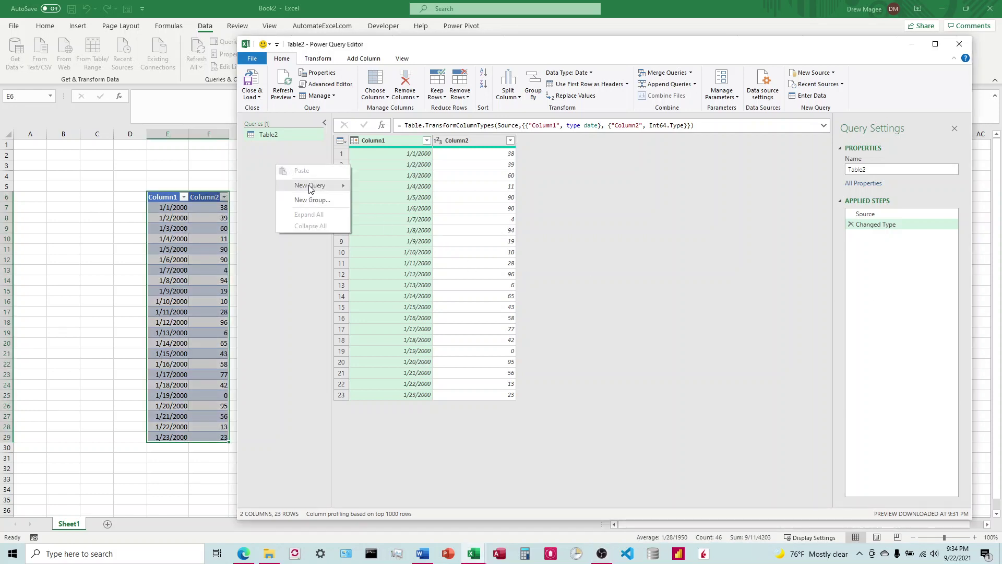
mouse_move(310, 186)
mouse_move(392, 233)
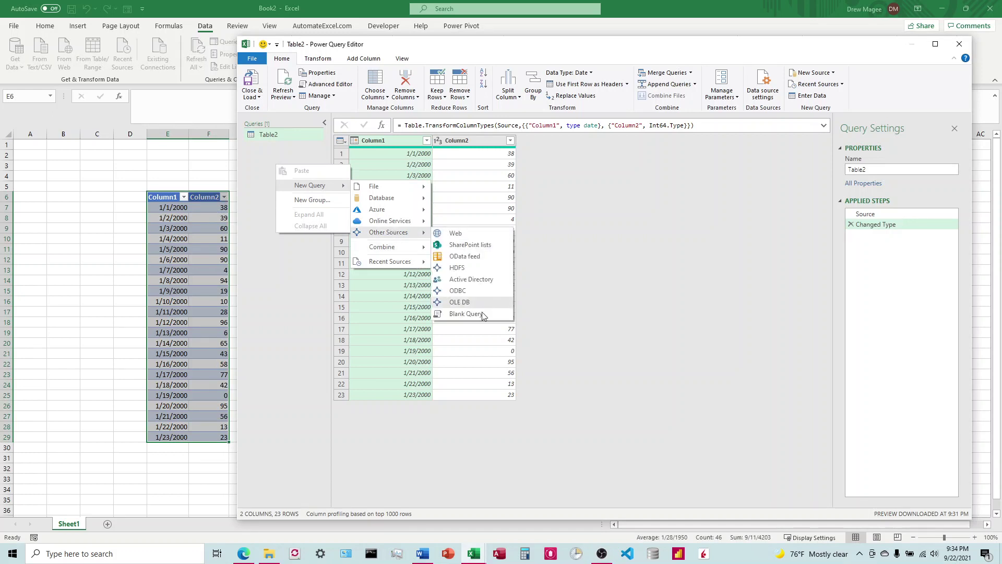
left_click(476, 312)
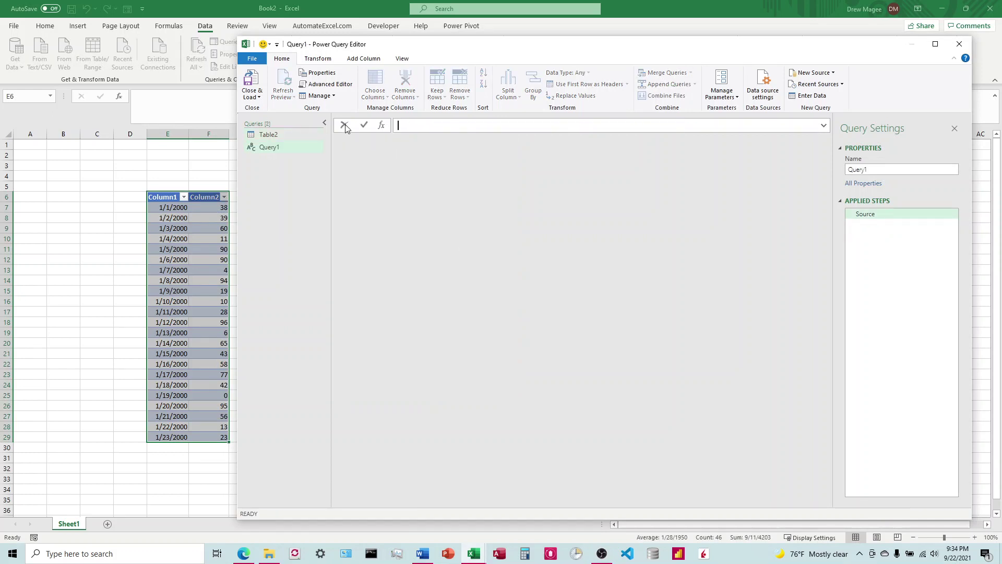
left_click(327, 84)
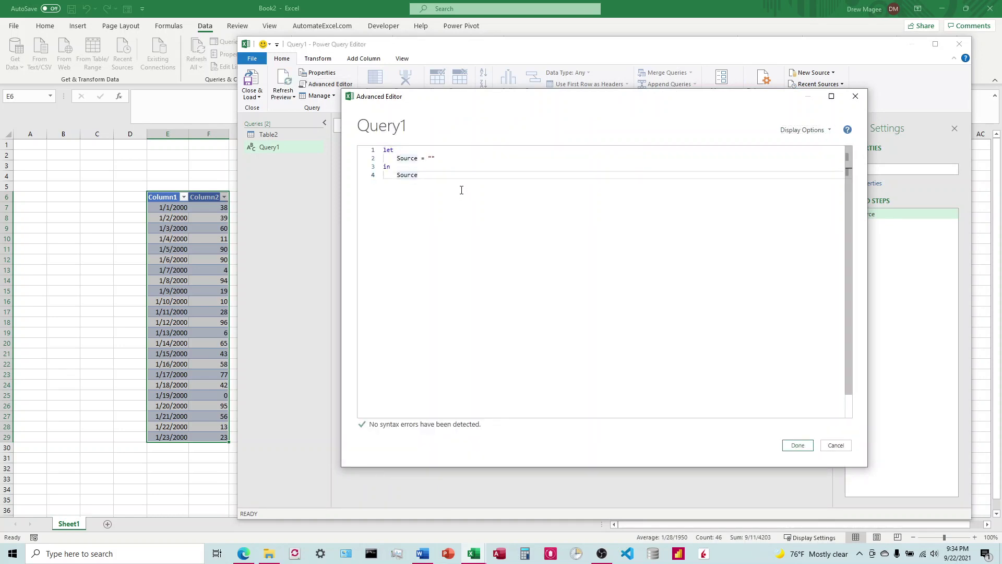
key("ctrl+a")
key("Delete")
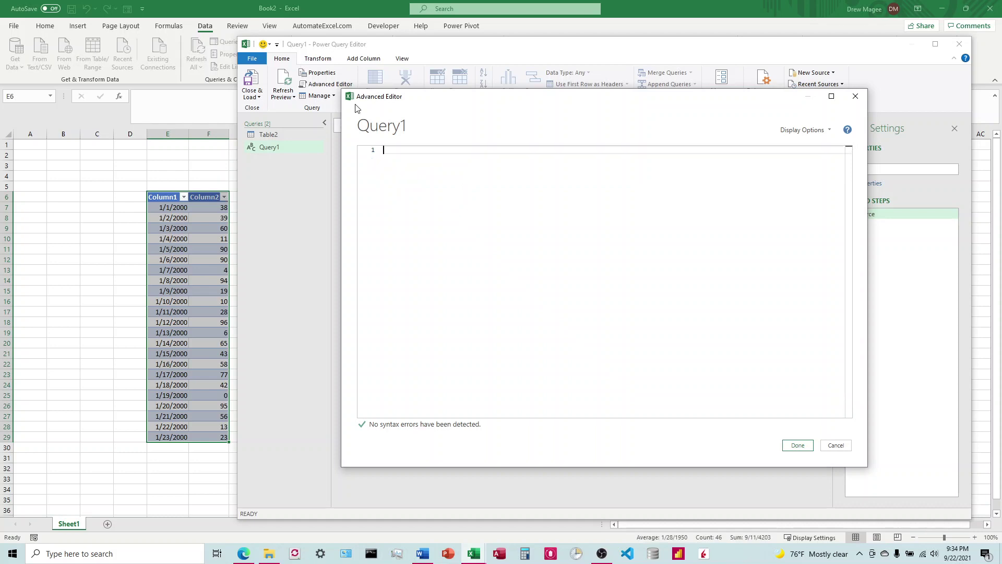
key("alt+Tab")
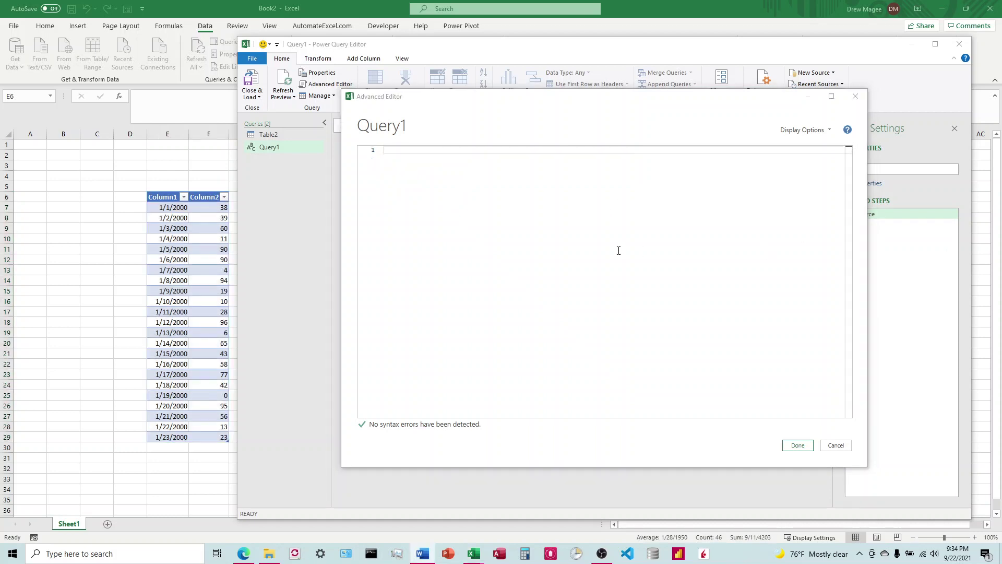
key("alt+Tab")
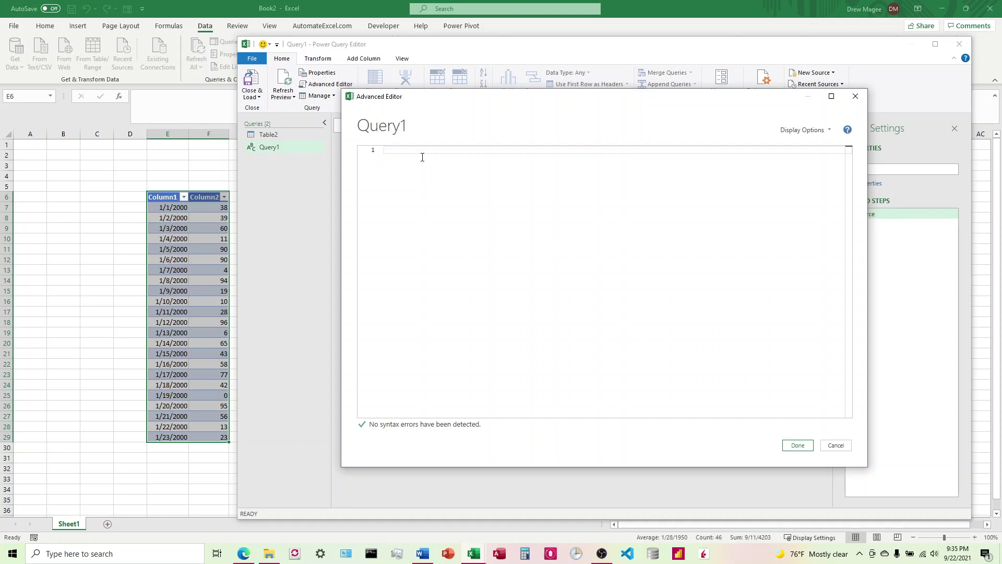
Step: Start the code with #table( and the {"Date","Number"} headers
type("#table(")
key("Return")
type("{")
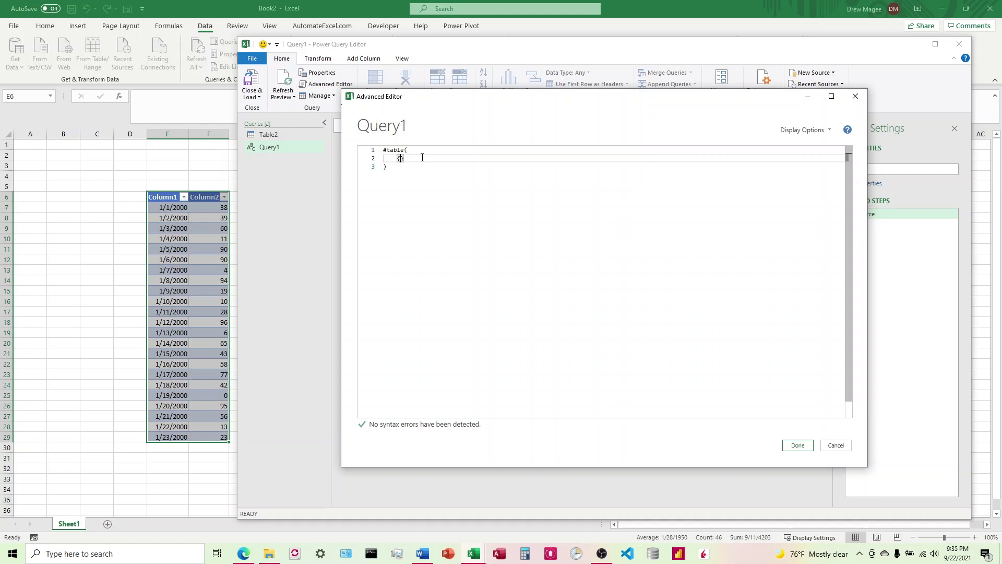
type("\"Date\",")
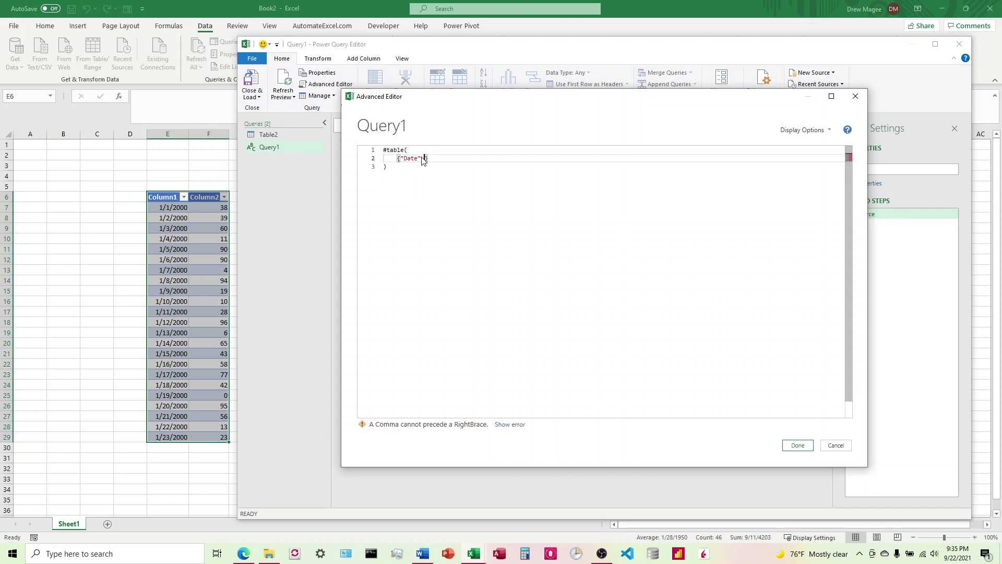
type("\"Number")
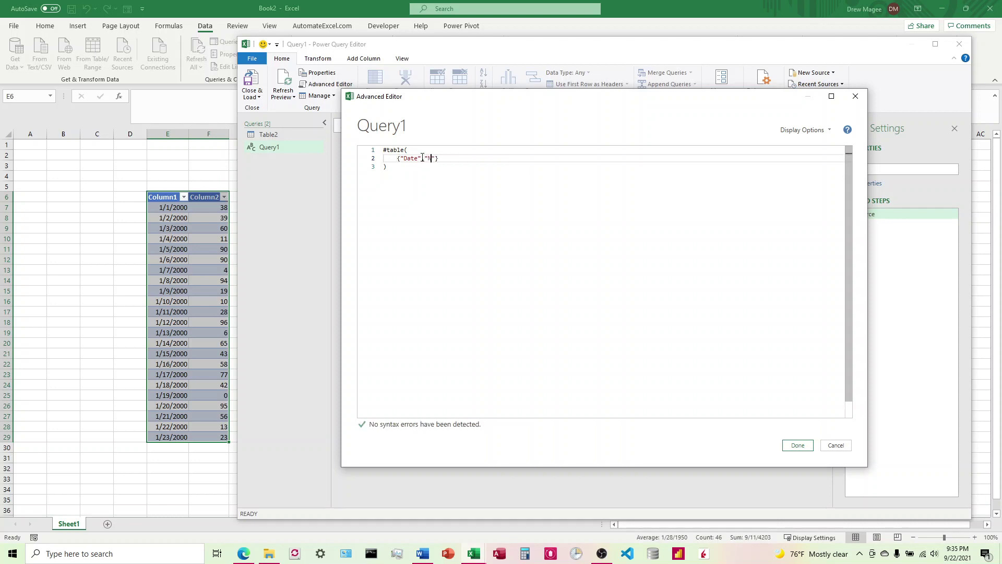
type("\"},")
key("Return")
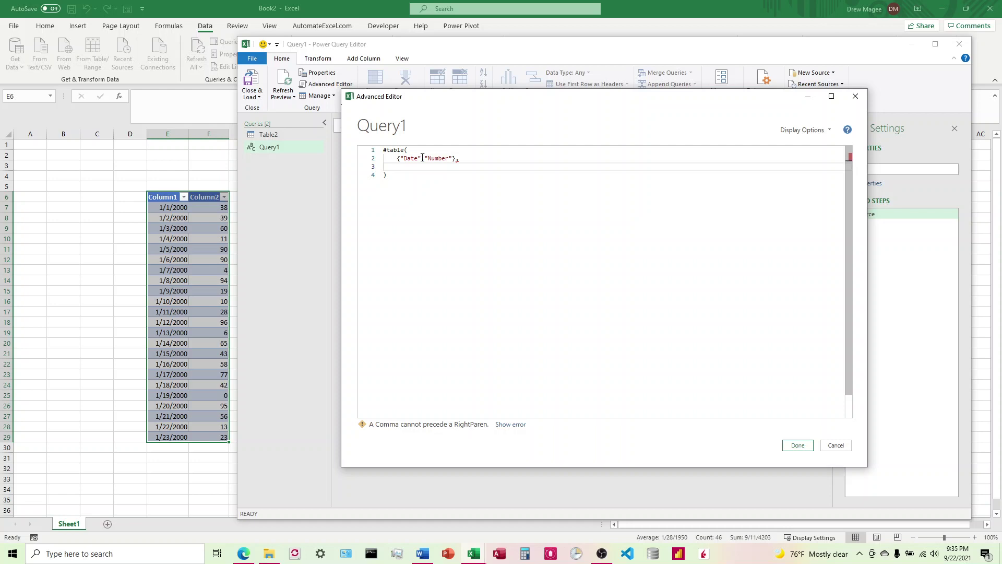
Step: Enter the rows {{"1/1/2020",1},{"1/2/2020"}} and remove the extra closing brace
type("{")
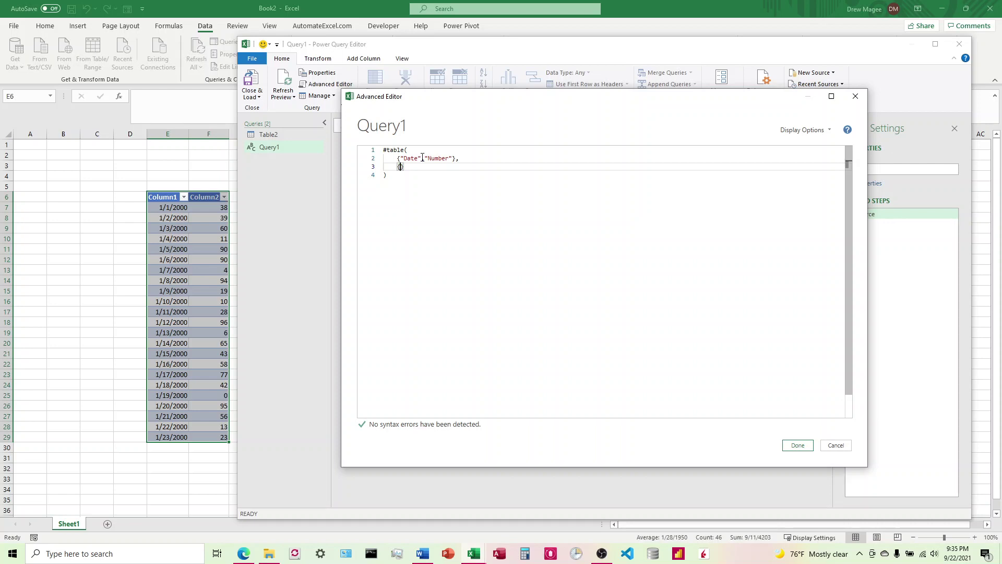
type("{\"")
type("1/1/2020")
key("Right")
type(",1")
key("Right")
type(",{\"1/2/2020\"}}")
type("}")
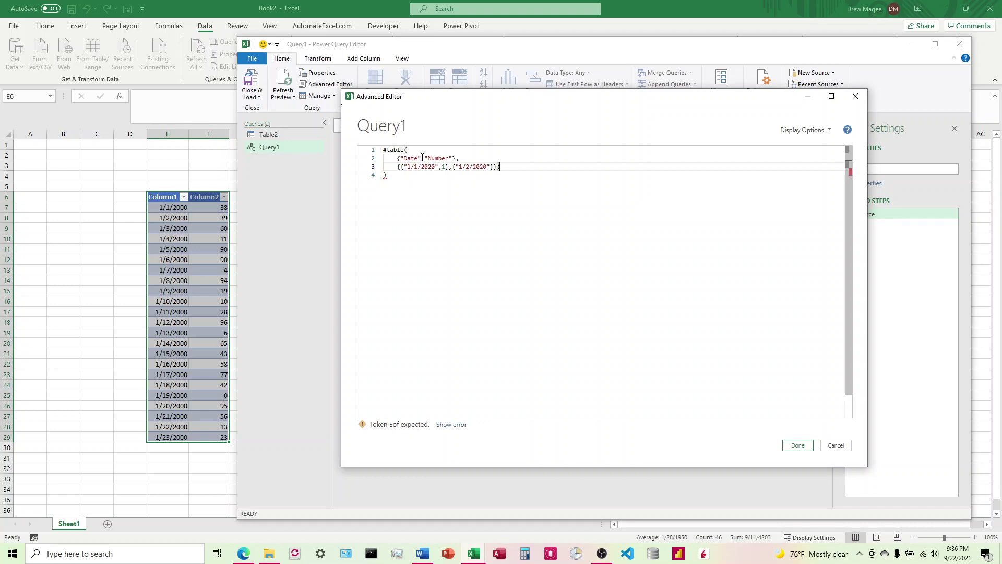
key("BackSpace")
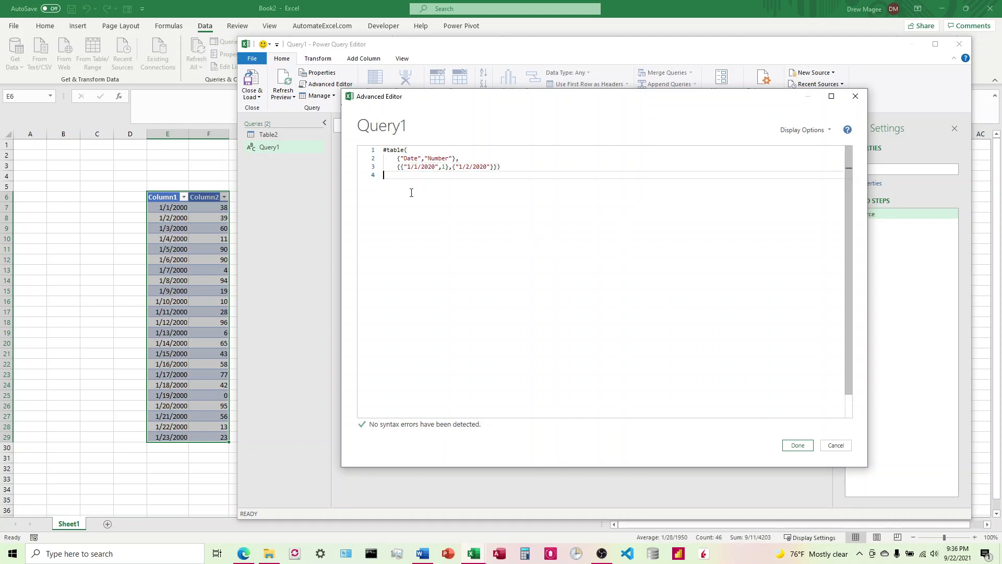
key("Delete")
Step: Fix row 2's Error by adding the value 2 to the 1/2/2020 row
left_click(798, 447)
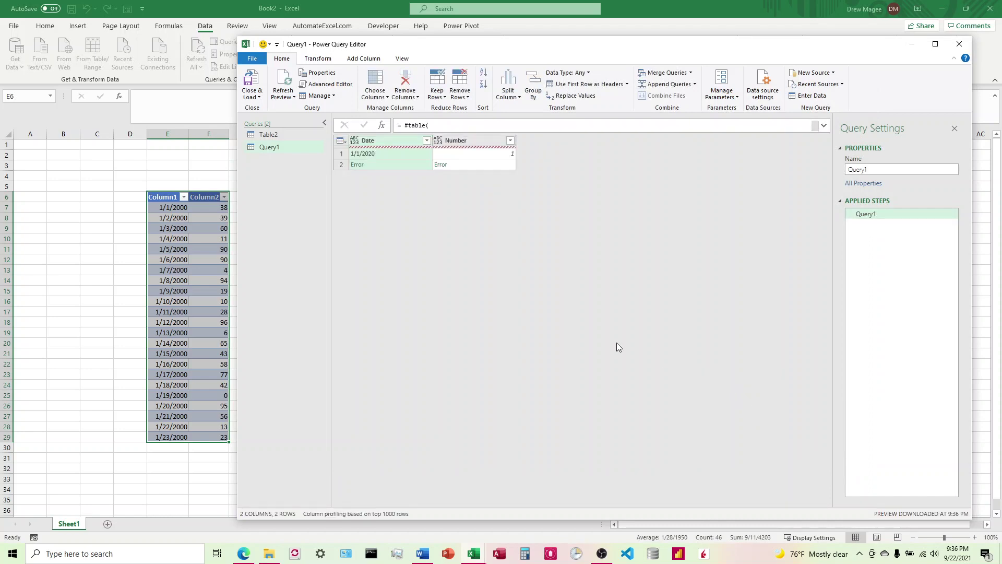
left_click(452, 153)
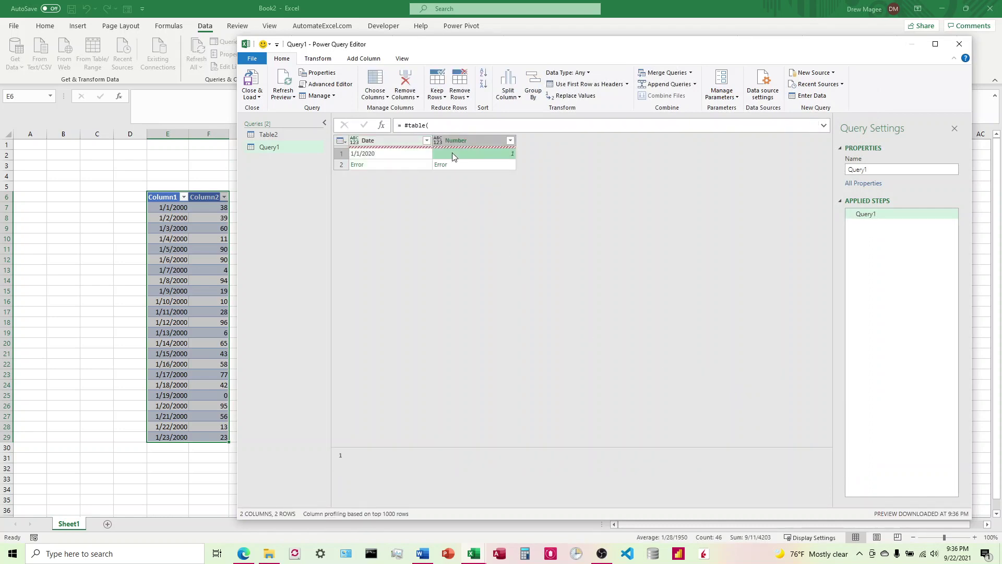
left_click(404, 155)
left_click(396, 165)
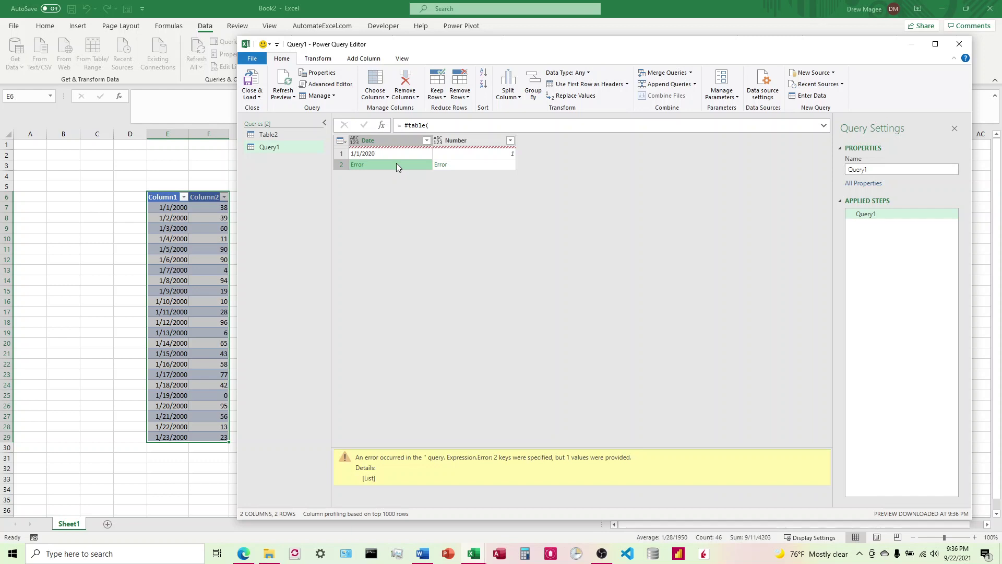
left_click(326, 84)
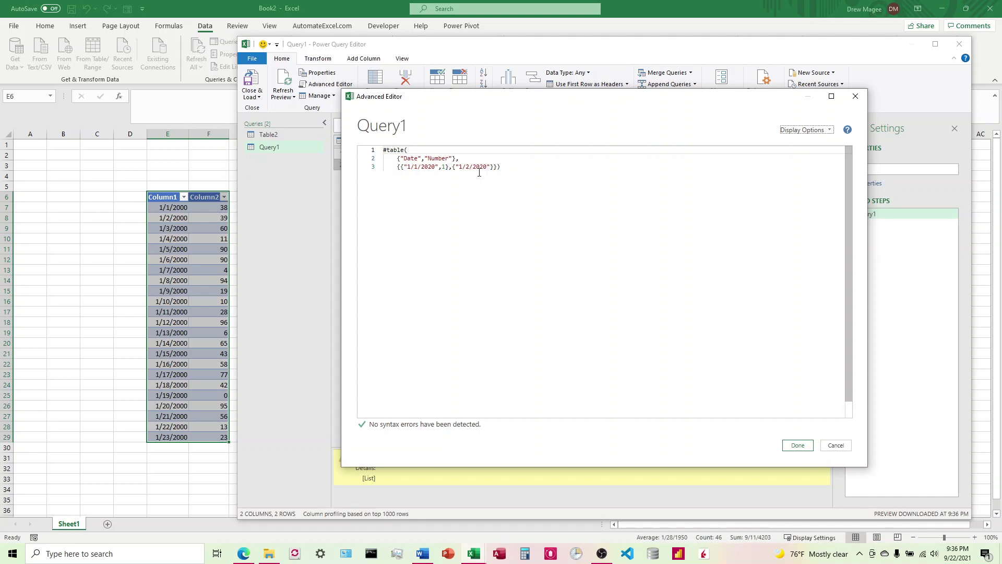
left_click(491, 167)
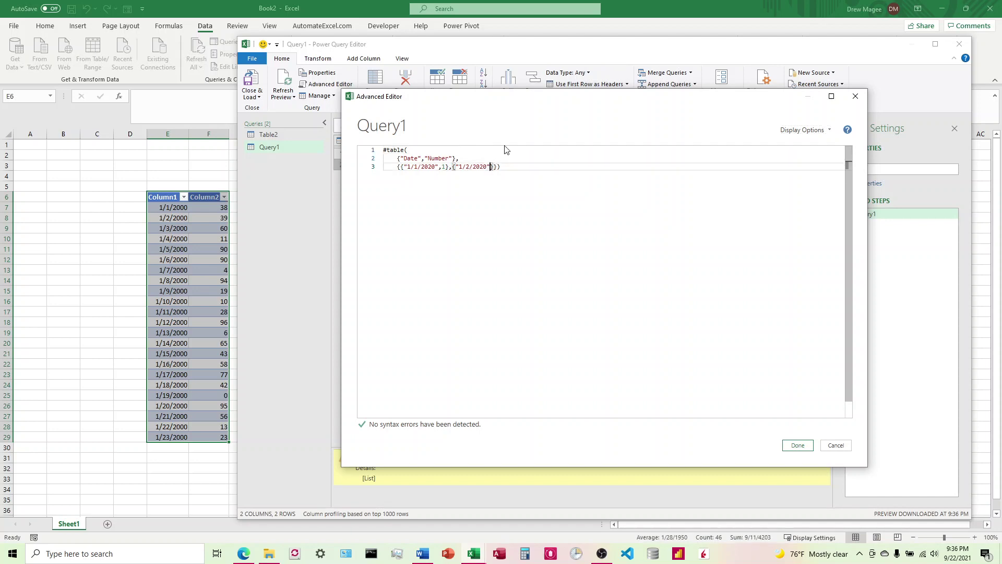
type(",2")
left_click(792, 446)
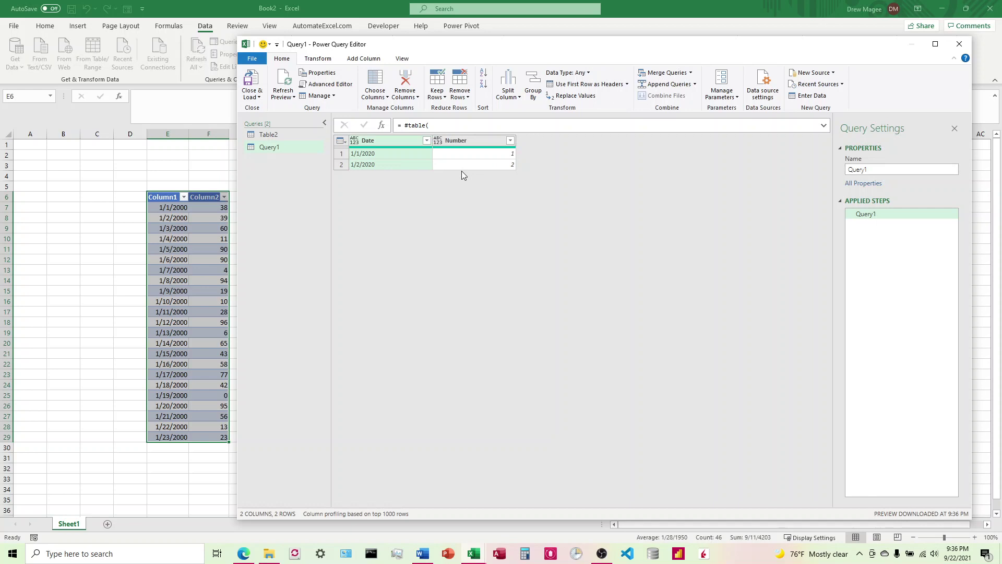
Step: Set the Date column's data type to Date
left_click(487, 153)
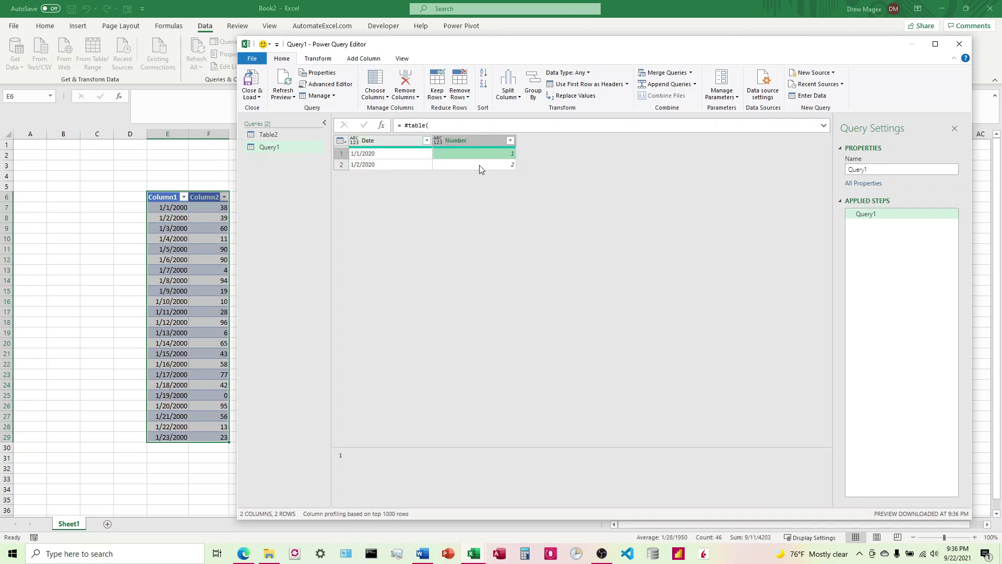
left_click(481, 165)
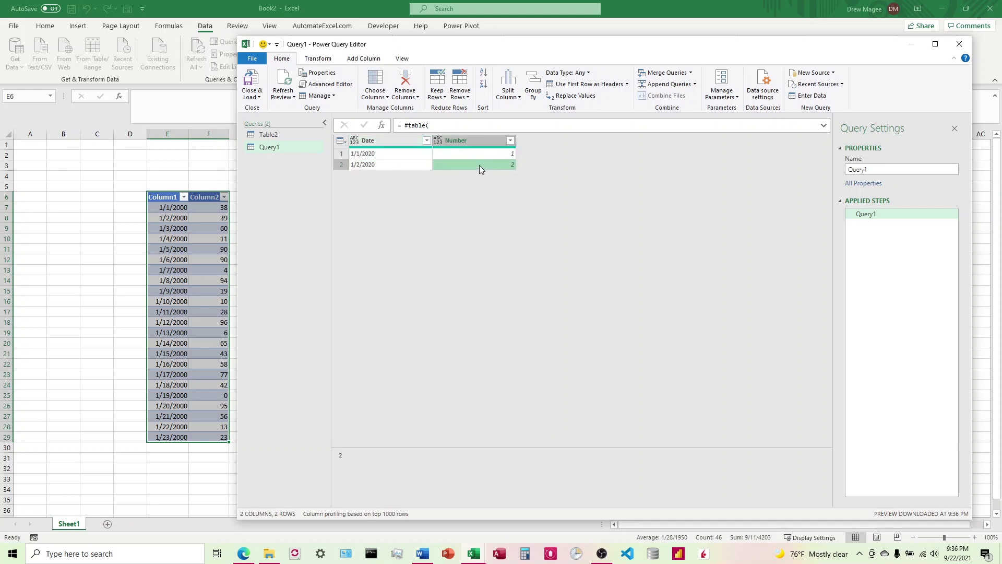
left_click(356, 144)
left_click(385, 210)
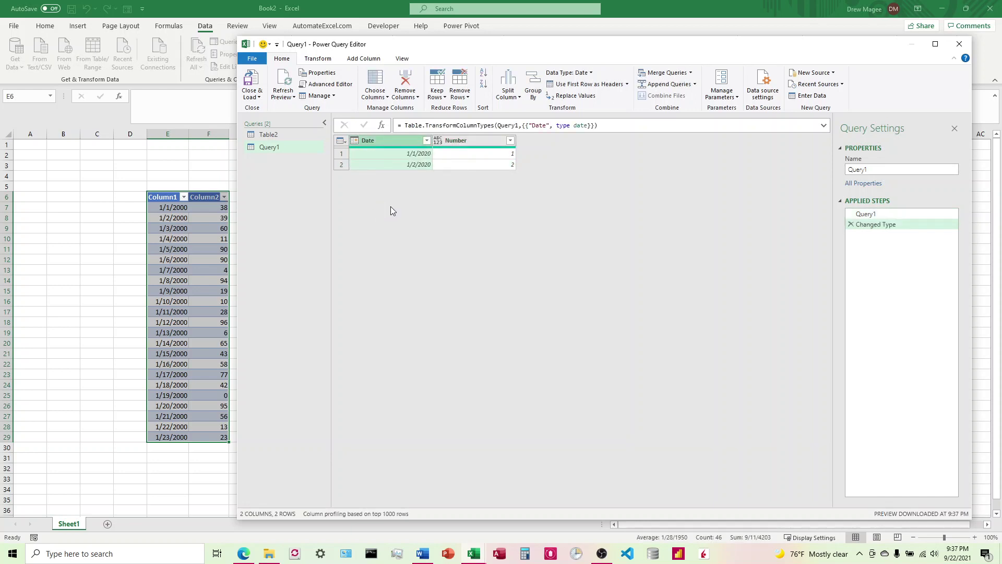
left_click(326, 84)
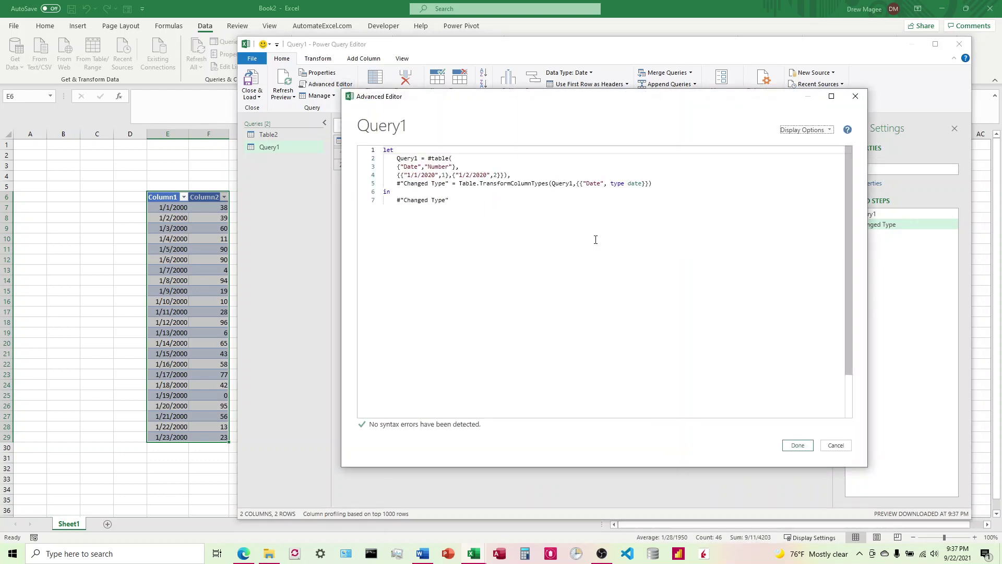
left_click(797, 446)
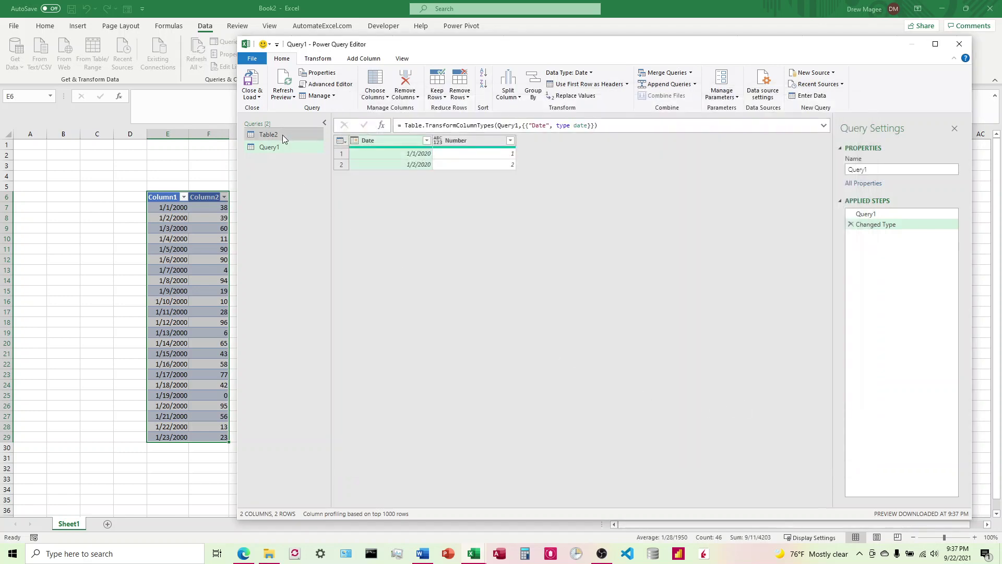
Step: Rename the query to Helper
double_click(881, 170)
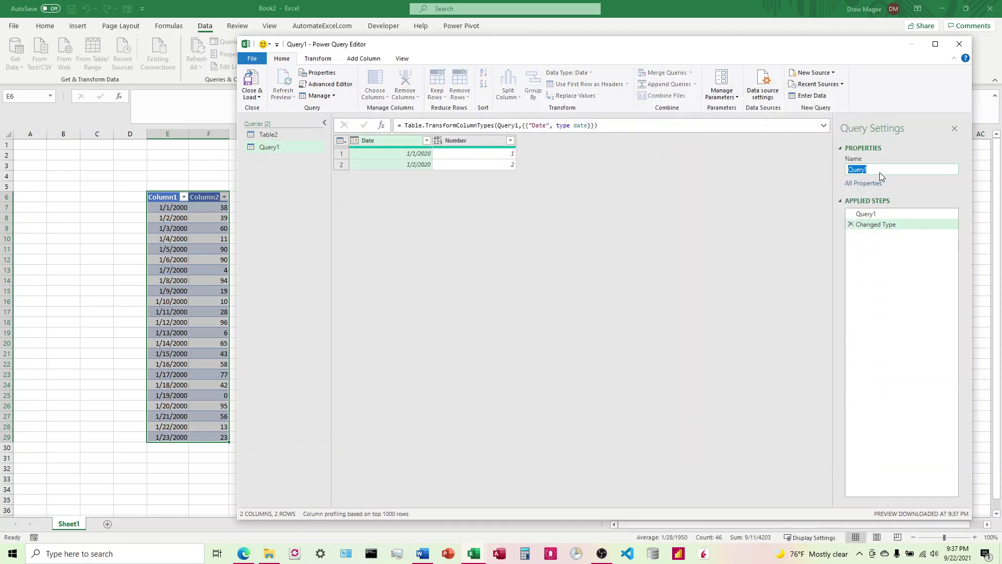
type("Helper")
key("Return")
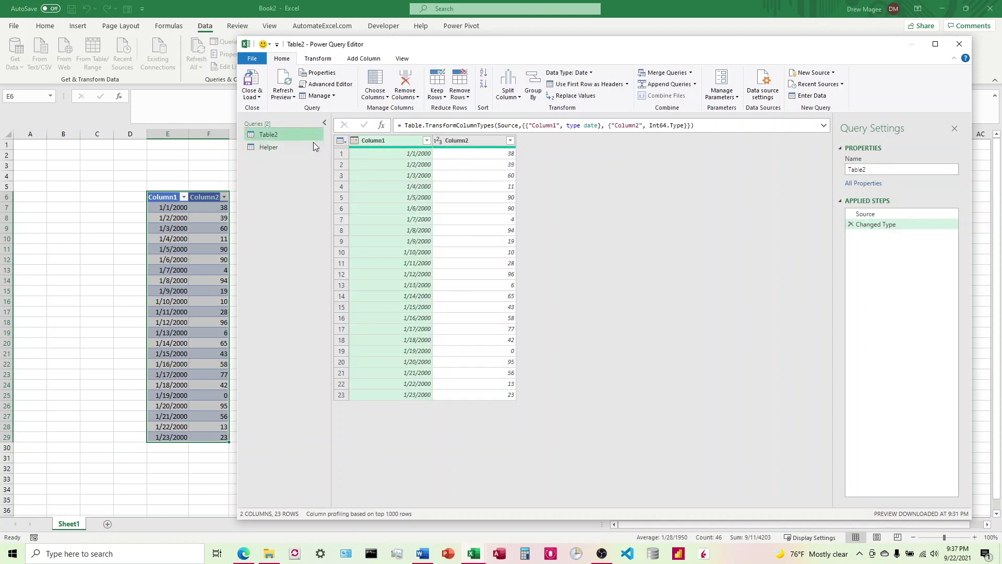
Step: Left-outer merge Table2 with Helper, matching Column1 to Helper's Date
left_click(692, 74)
left_click(669, 114)
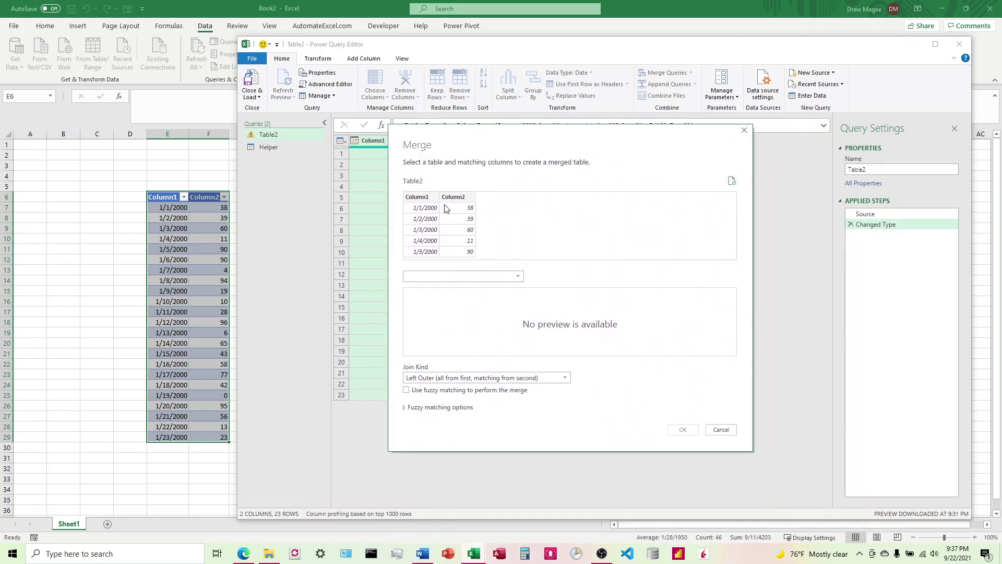
left_click(425, 198)
left_click(472, 272)
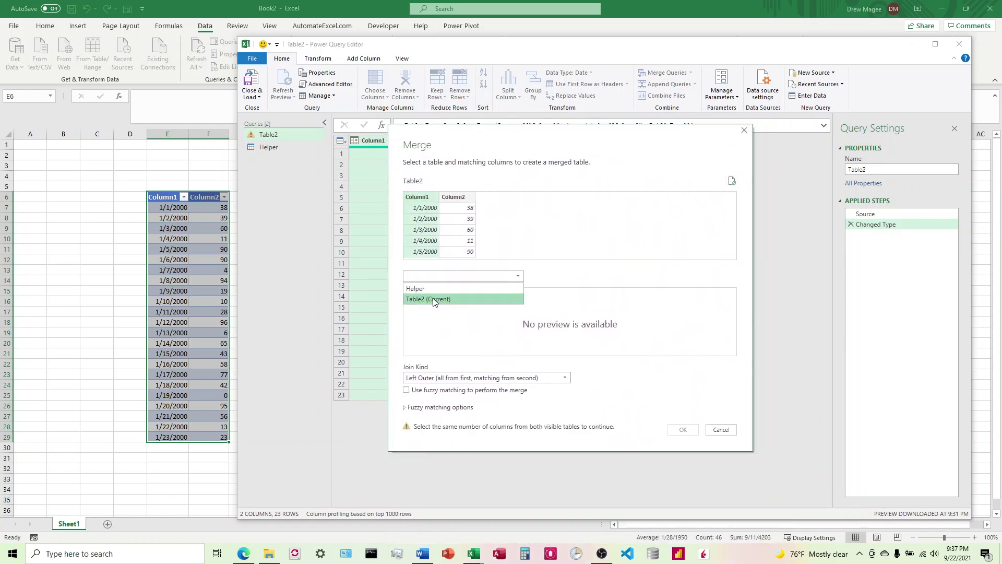
left_click(433, 297)
left_click(440, 277)
left_click(431, 287)
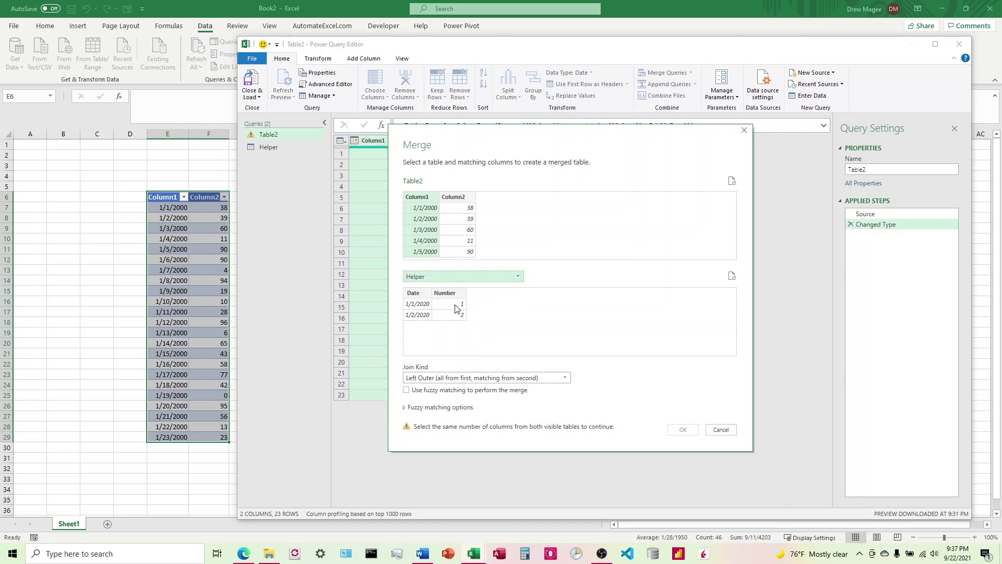
left_click(418, 294)
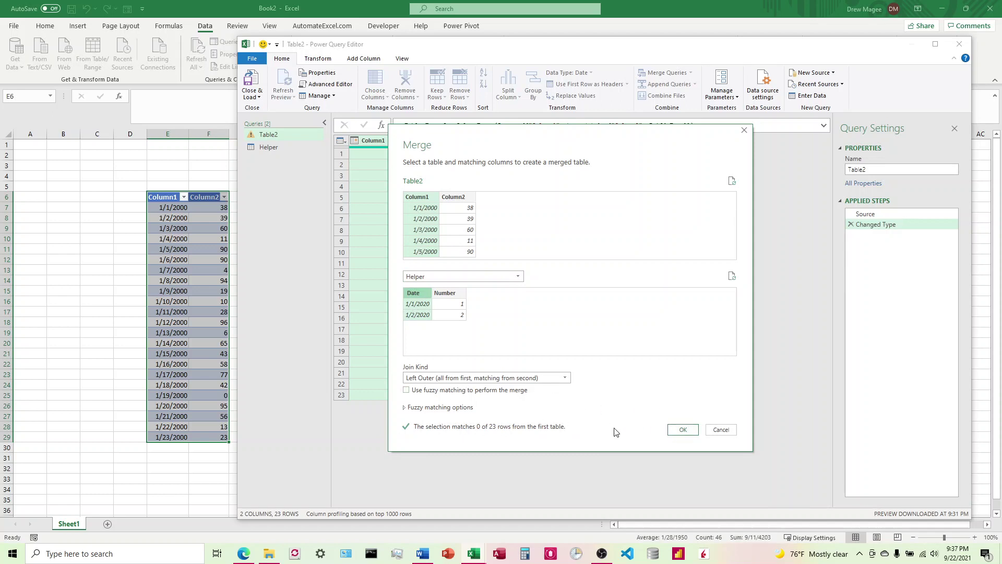
left_click(680, 430)
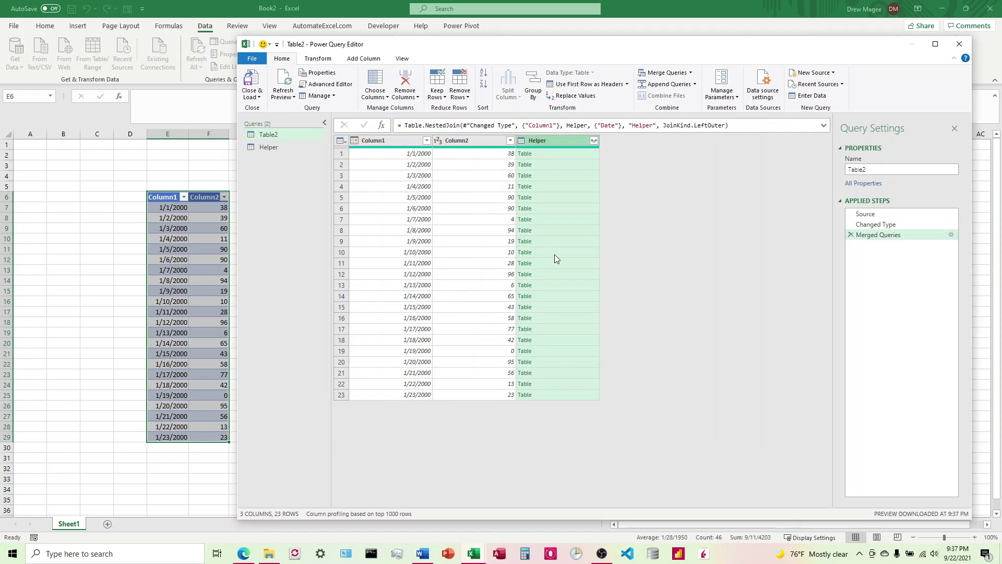
Step: Expand the merged Helper column to only its Number field
left_click(594, 141)
left_click(442, 193)
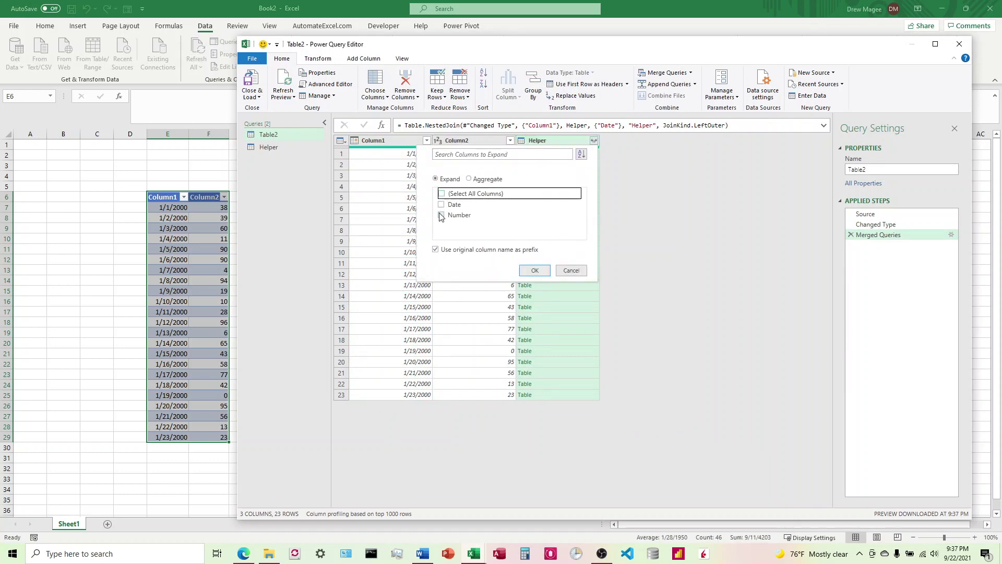
left_click(441, 215)
left_click(529, 269)
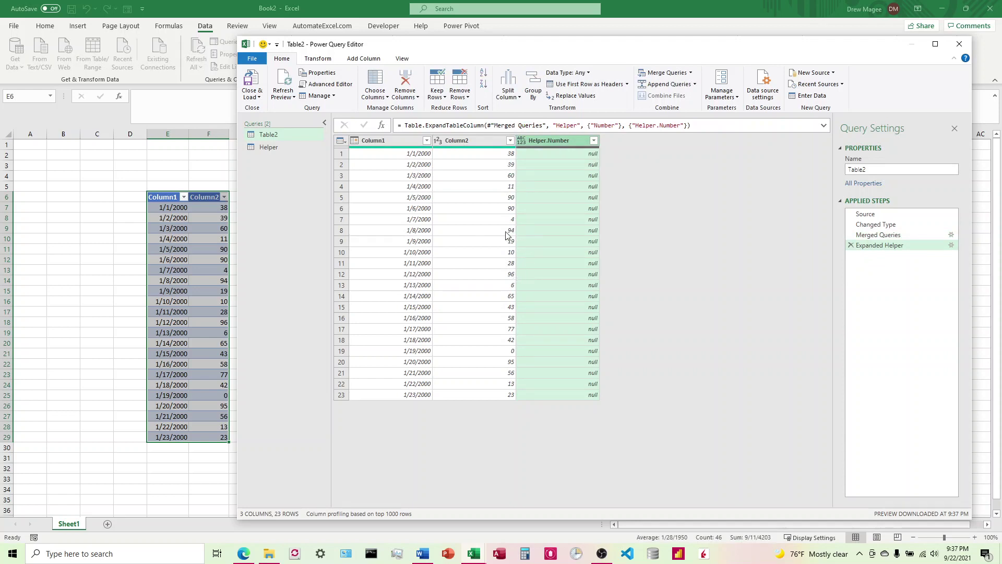
Step: Change Helper's dates from 2020 to 2000, then return to Table2
left_click(266, 147)
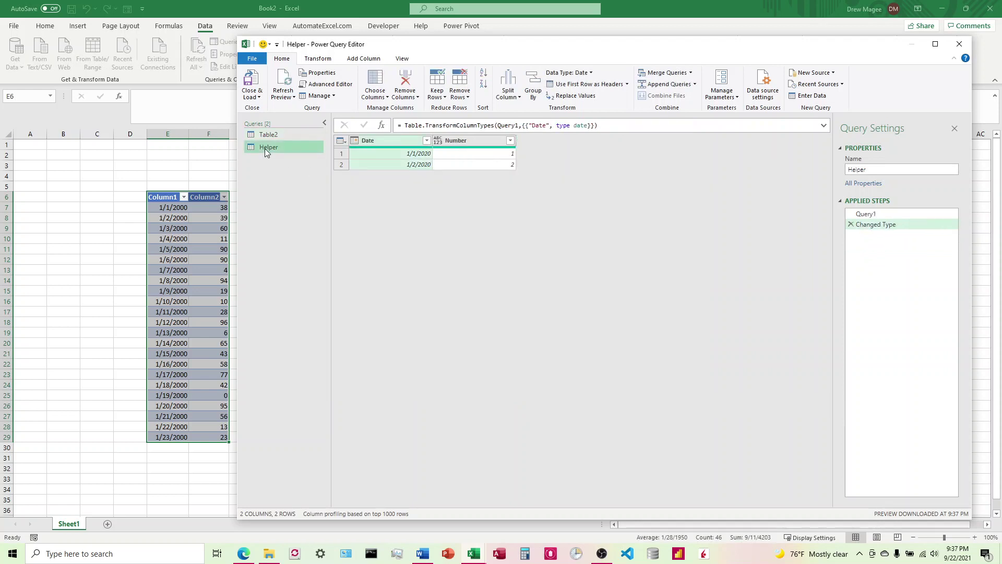
left_click(335, 86)
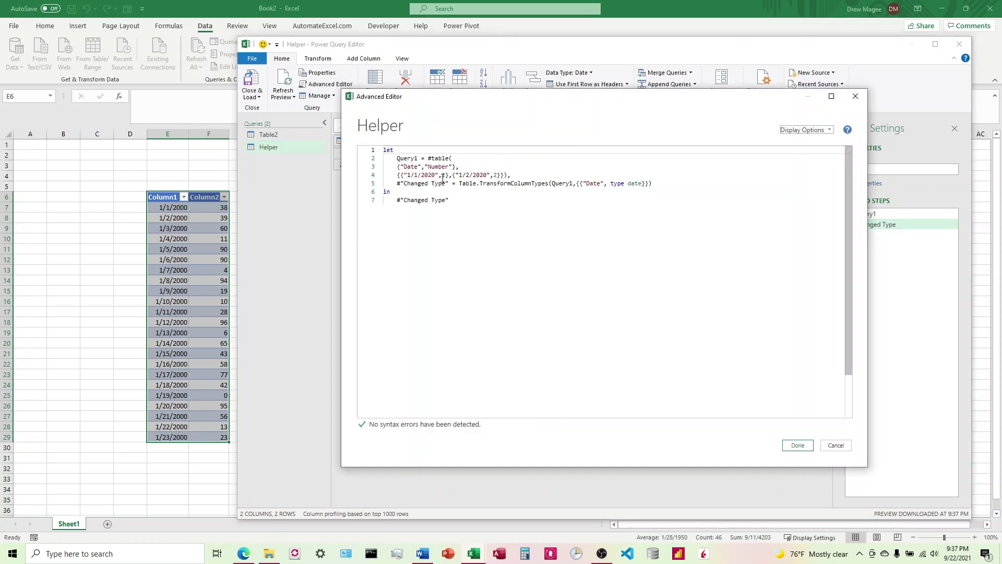
left_click(433, 175)
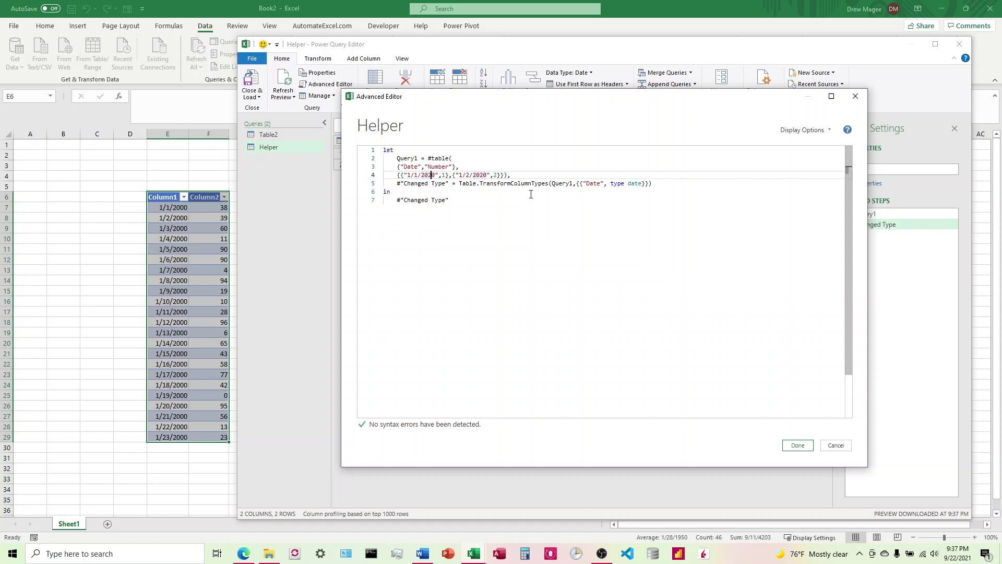
key("BackSpace")
type("0")
left_click(800, 447)
left_click(273, 136)
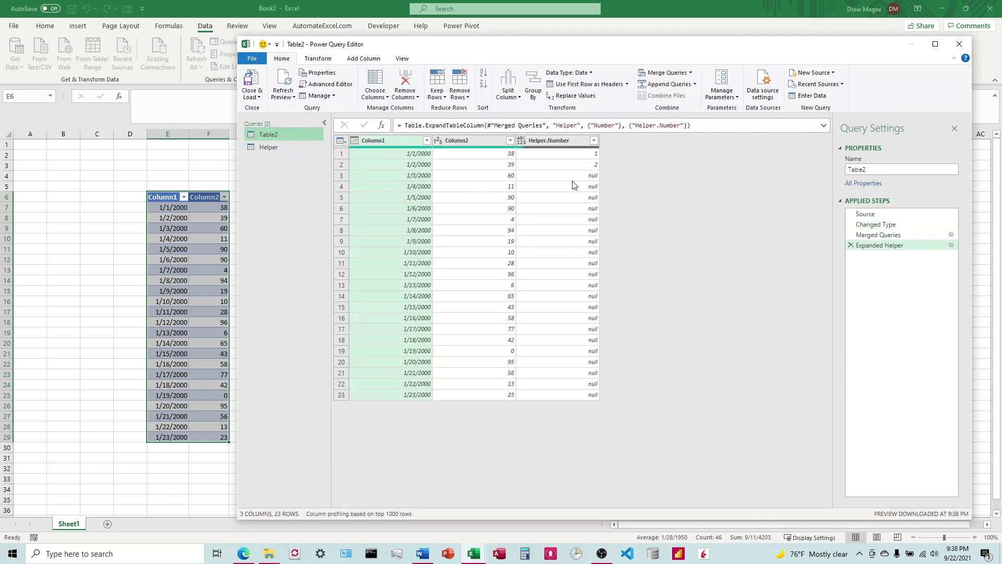
Step: Begin a conditional column: if Helper.Number equals null, output Column2
left_click(369, 59)
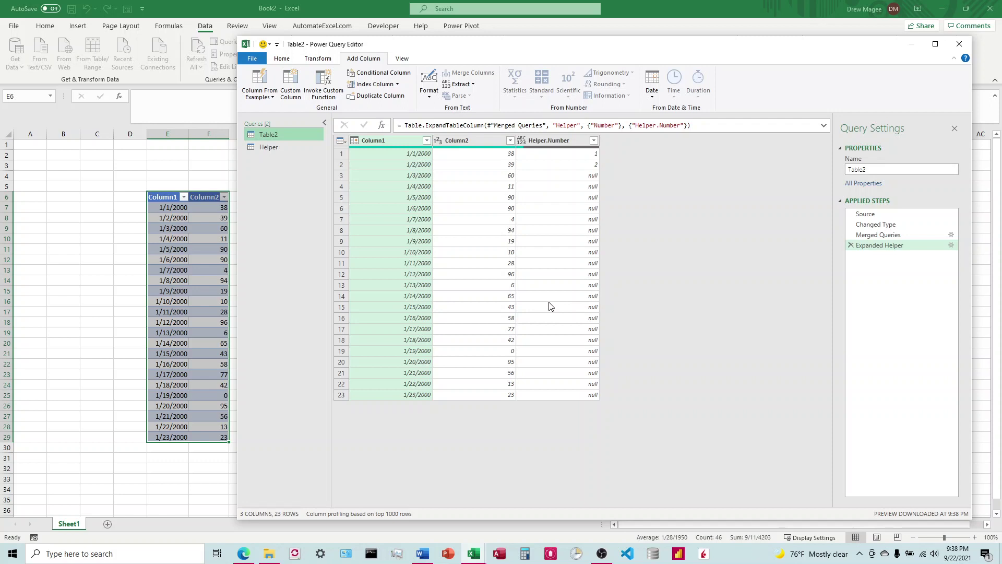
left_click(384, 73)
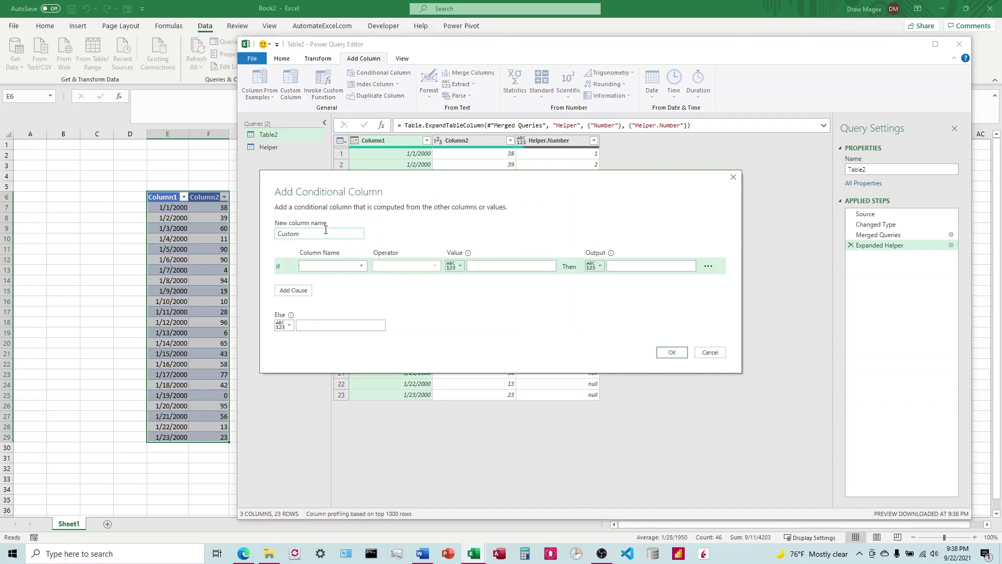
left_click(361, 266)
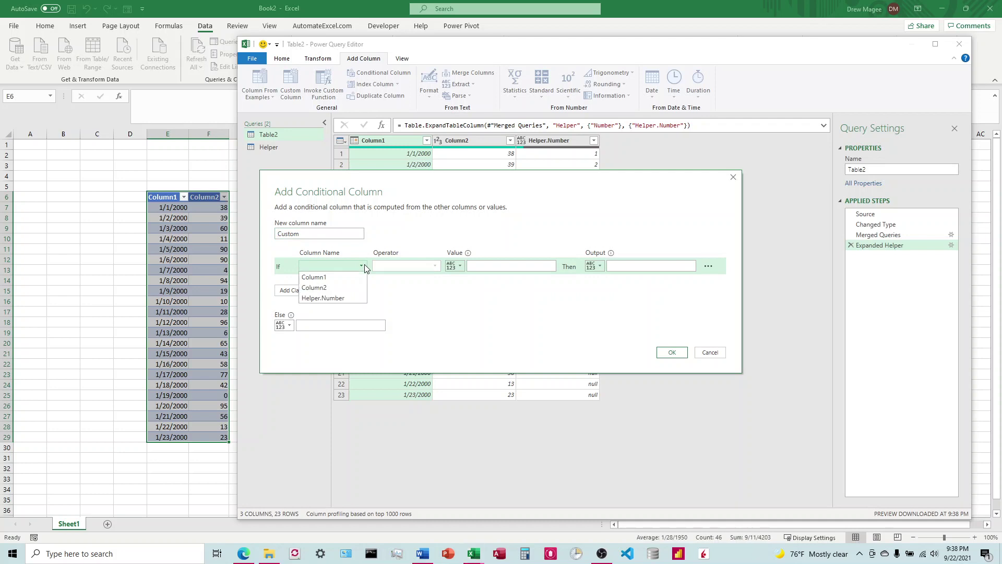
left_click(348, 276)
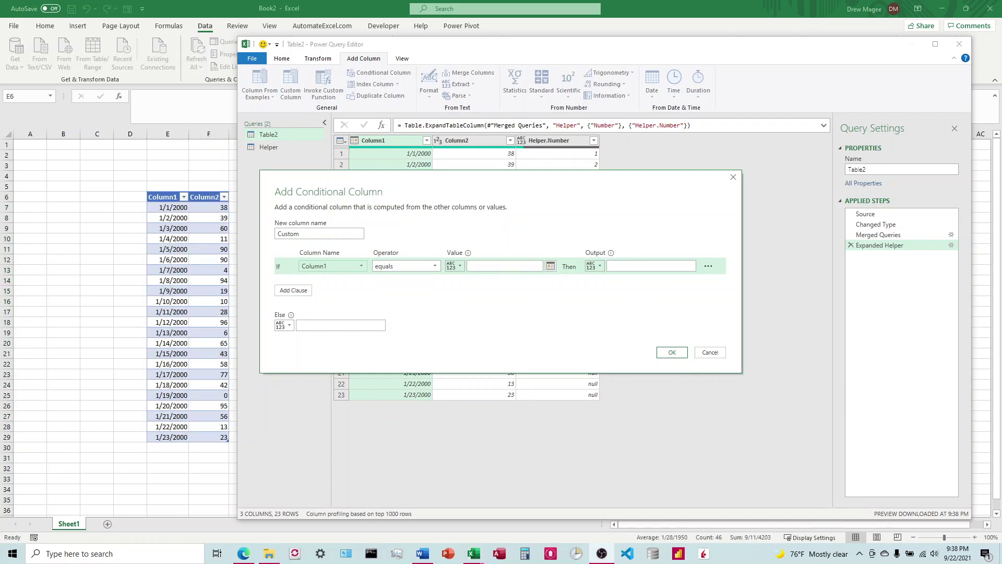
left_click(361, 267)
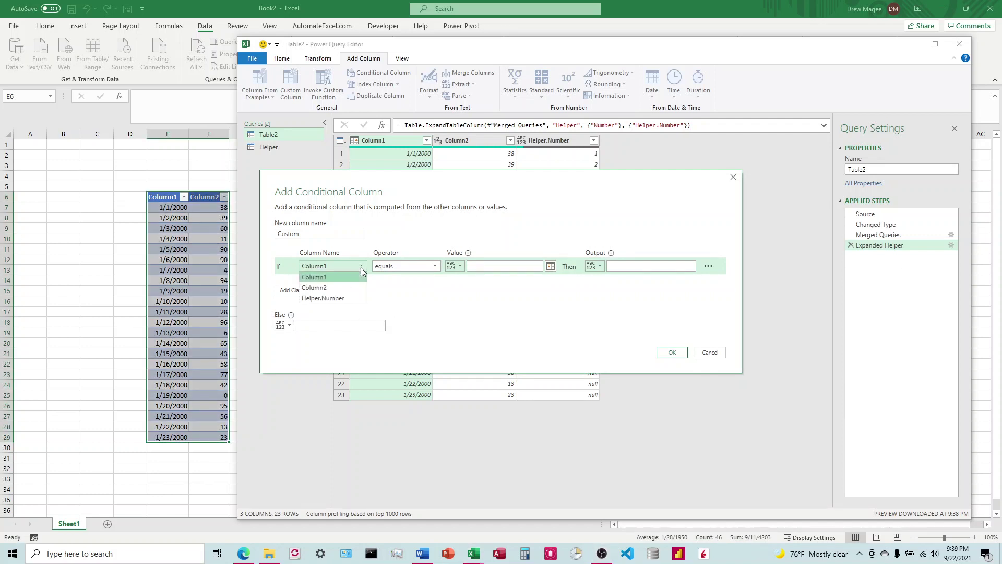
left_click(337, 303)
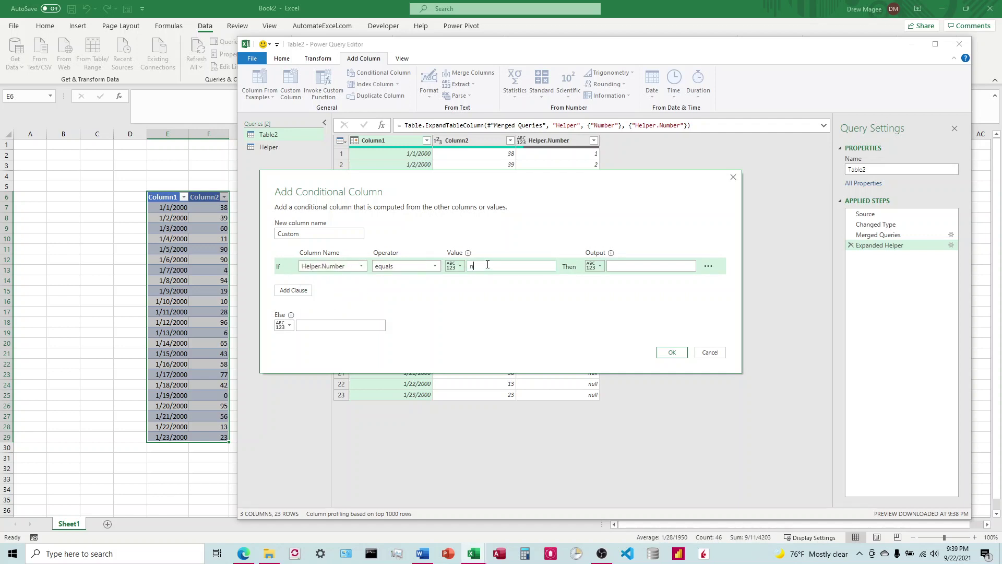
left_click(597, 267)
left_click(617, 289)
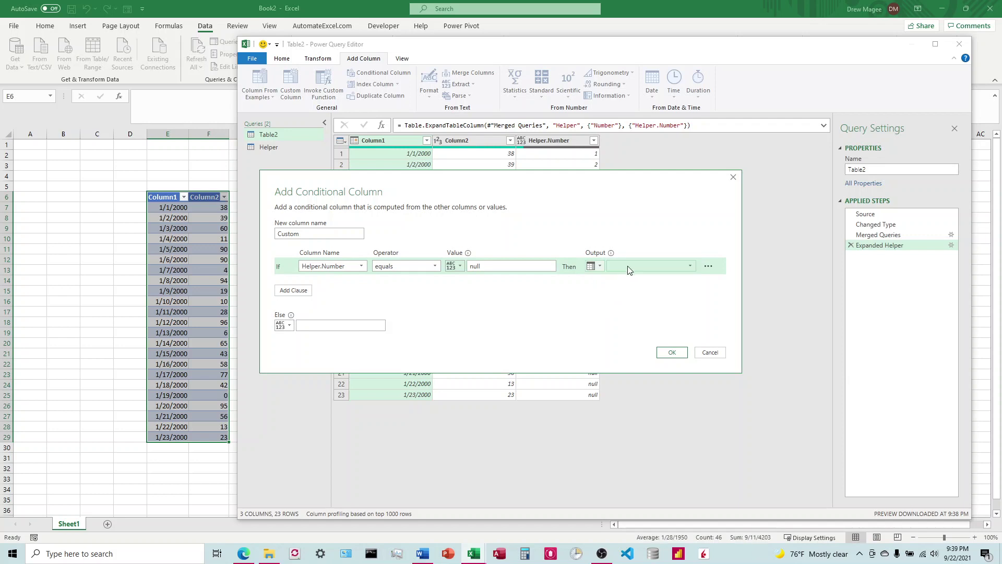
left_click(690, 266)
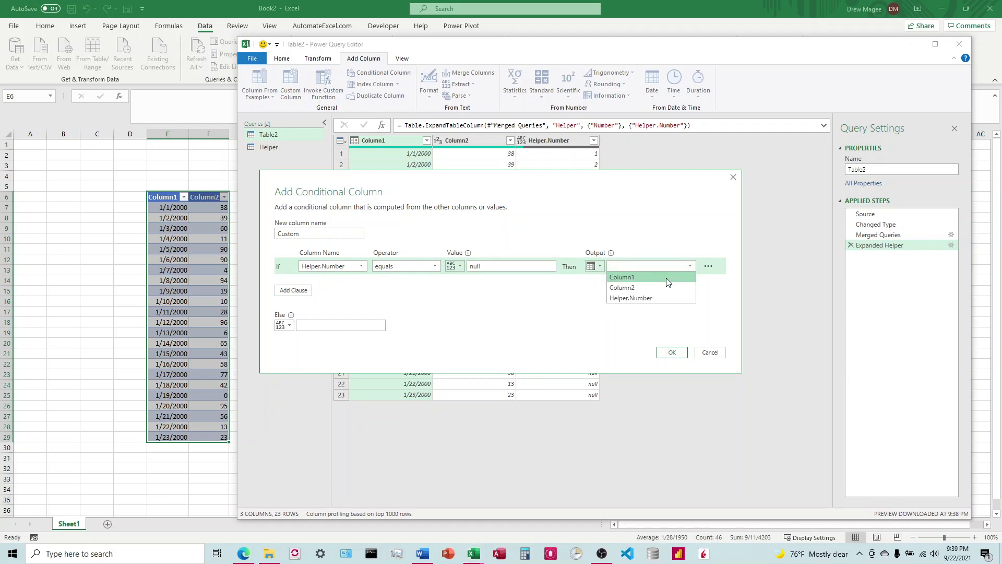
left_click(647, 288)
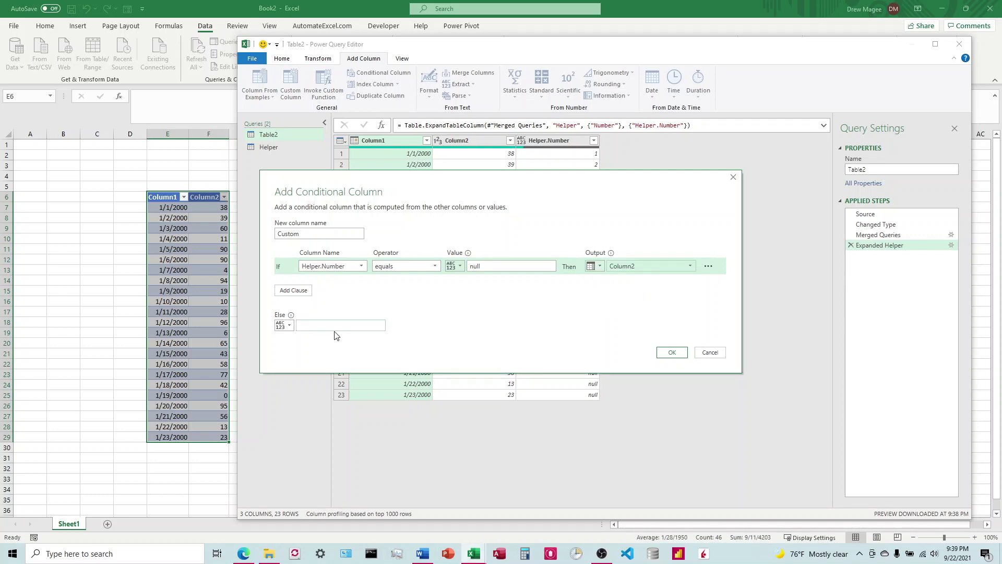
Step: Use Helper.Number as the else output and create the Custom column
left_click(288, 326)
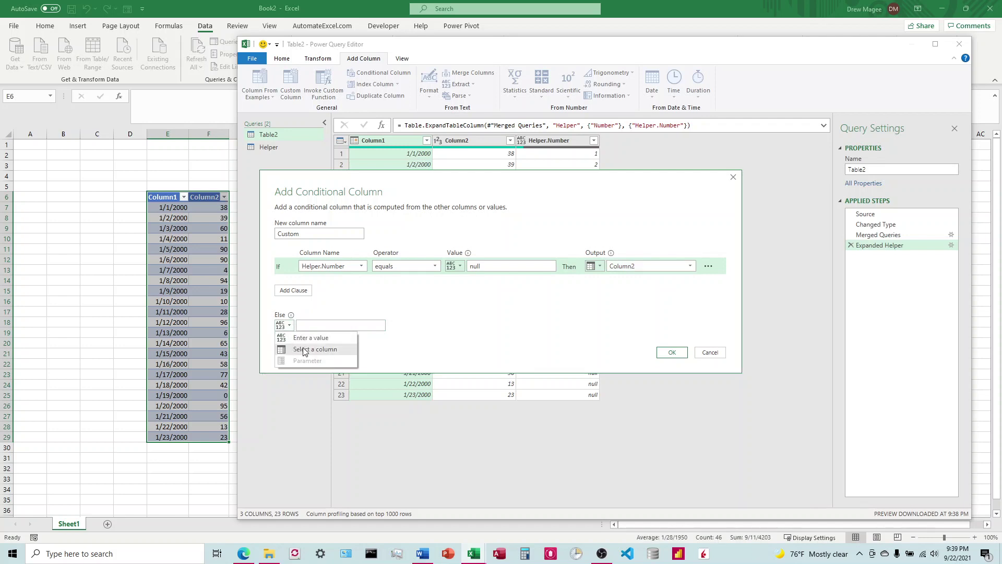
left_click(305, 350)
left_click(320, 326)
left_click(329, 359)
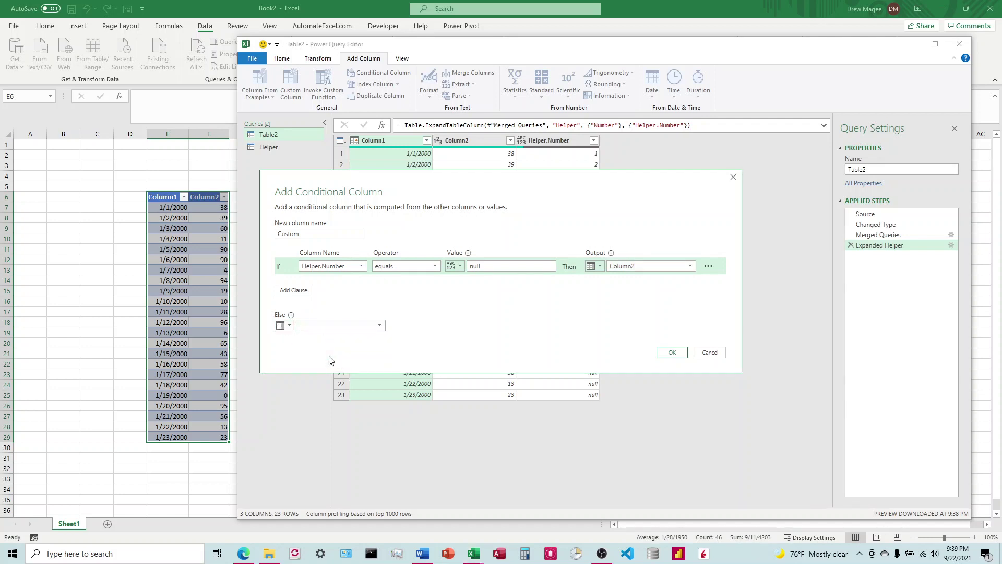
left_click(672, 352)
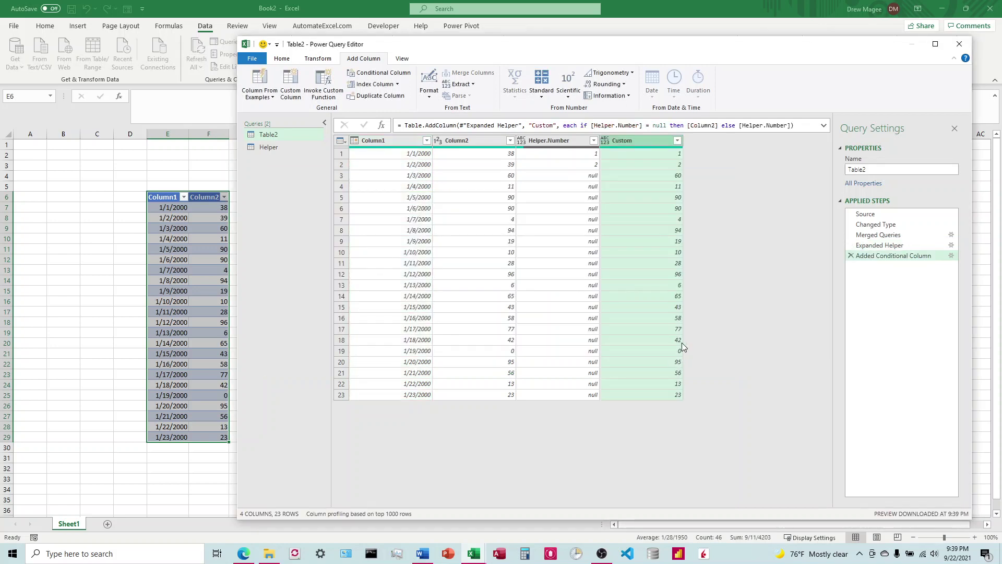
Step: Remove Column2 and Helper.Number from Table2, leaving Column1 and Custom
left_click(491, 152)
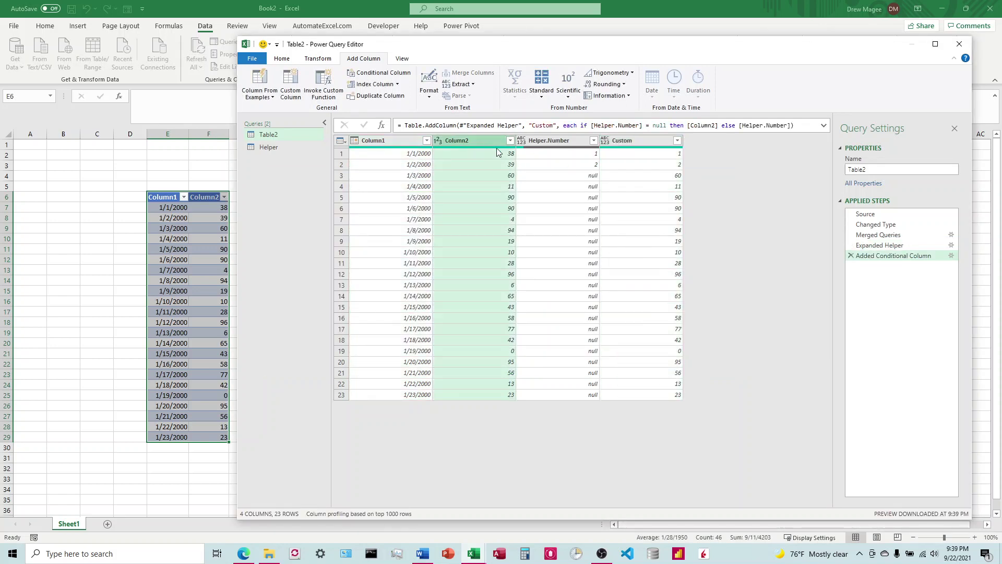
left_click(560, 142, "ctrl")
right_click(560, 142)
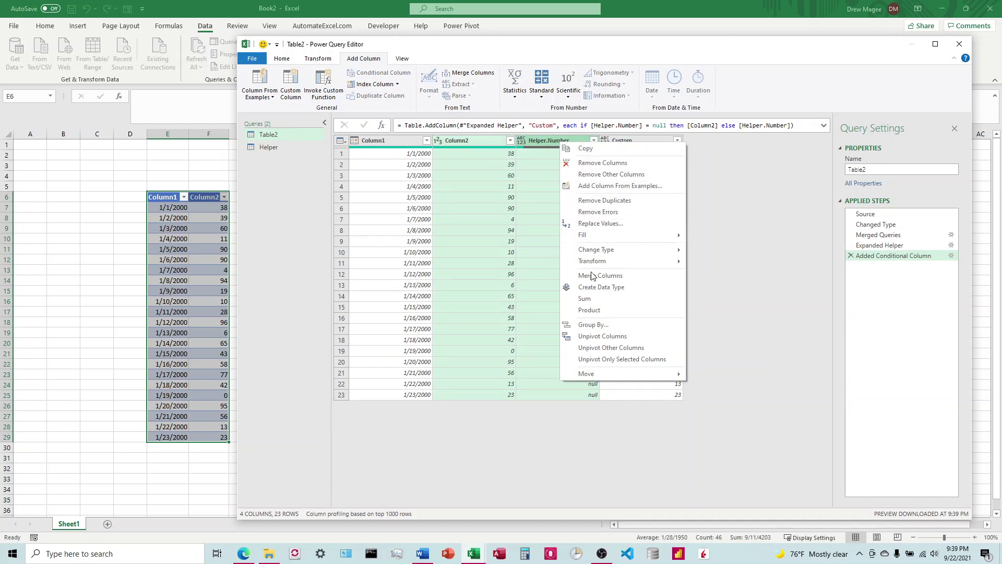
left_click(598, 162)
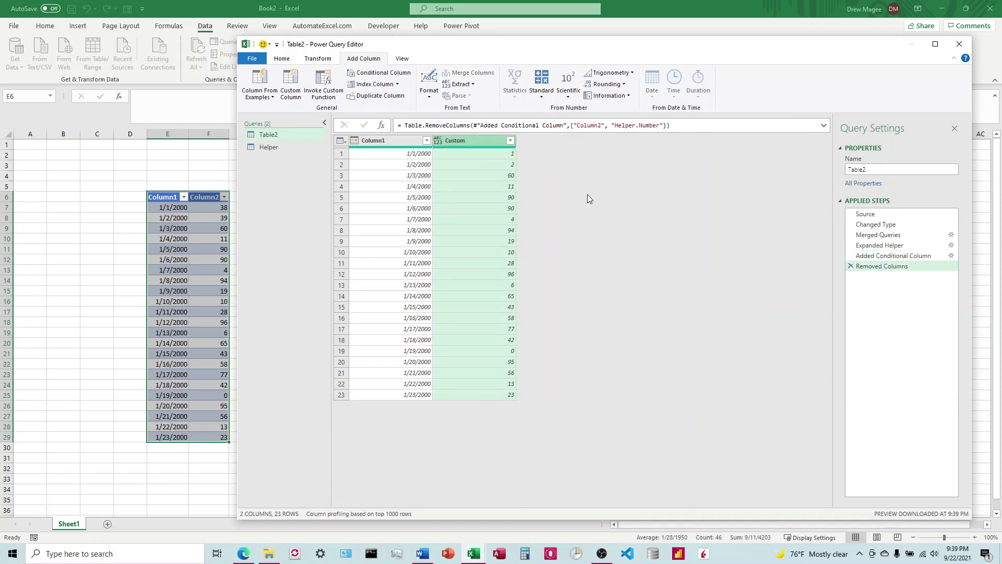
left_click(287, 150)
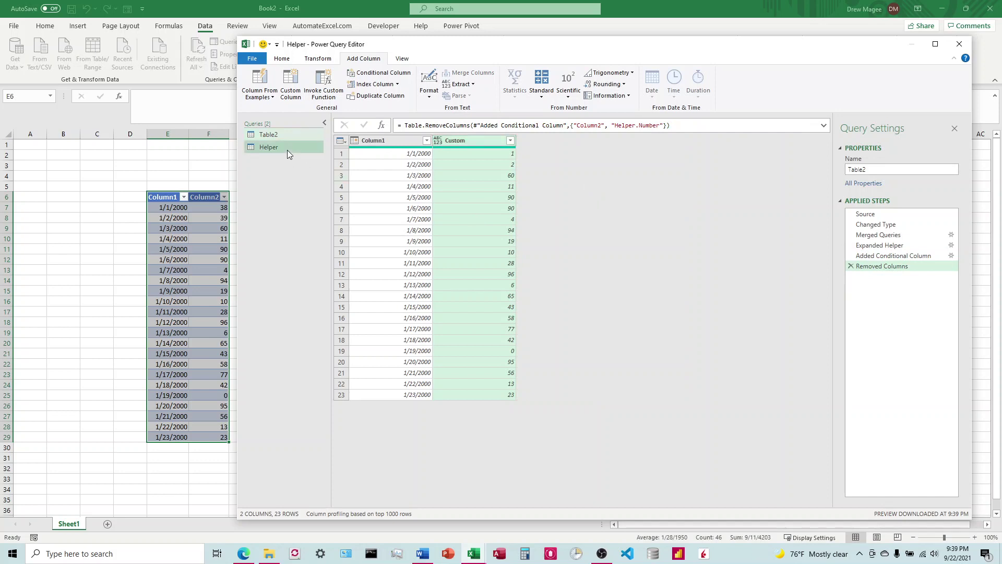
left_click(280, 136)
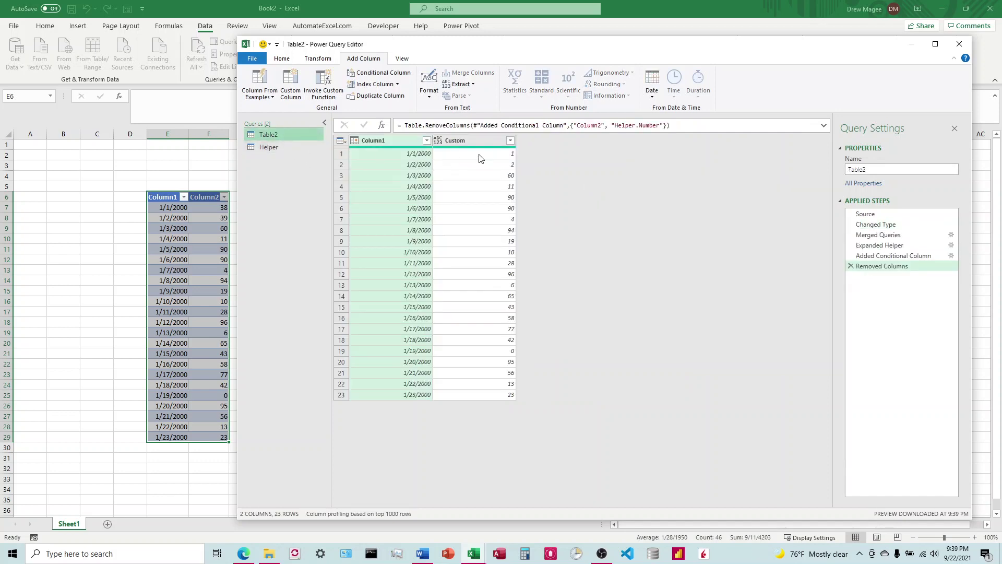
Step: Review Helper's code and check Table2's row 3 Custom value
left_click(271, 149)
left_click(282, 58)
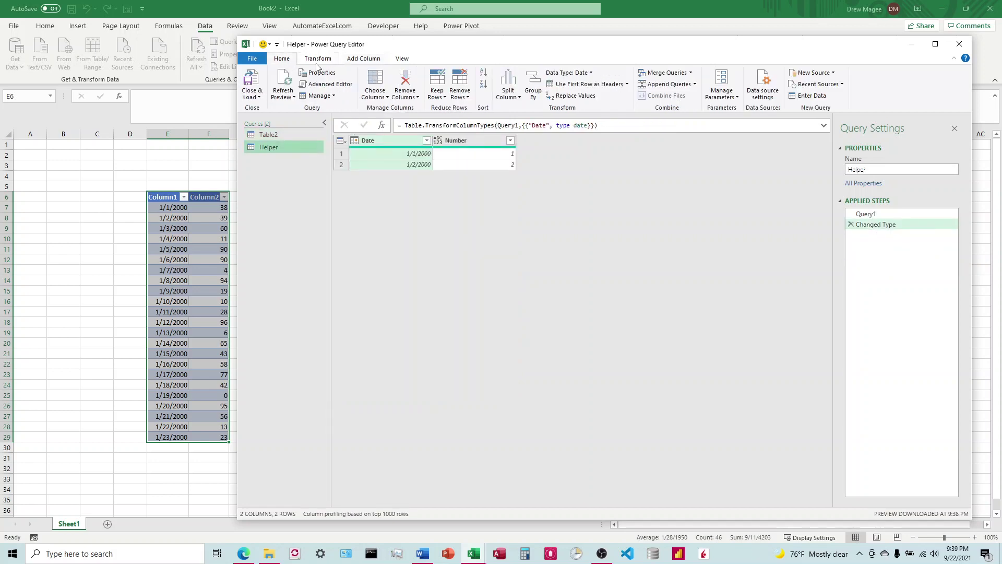
left_click(325, 84)
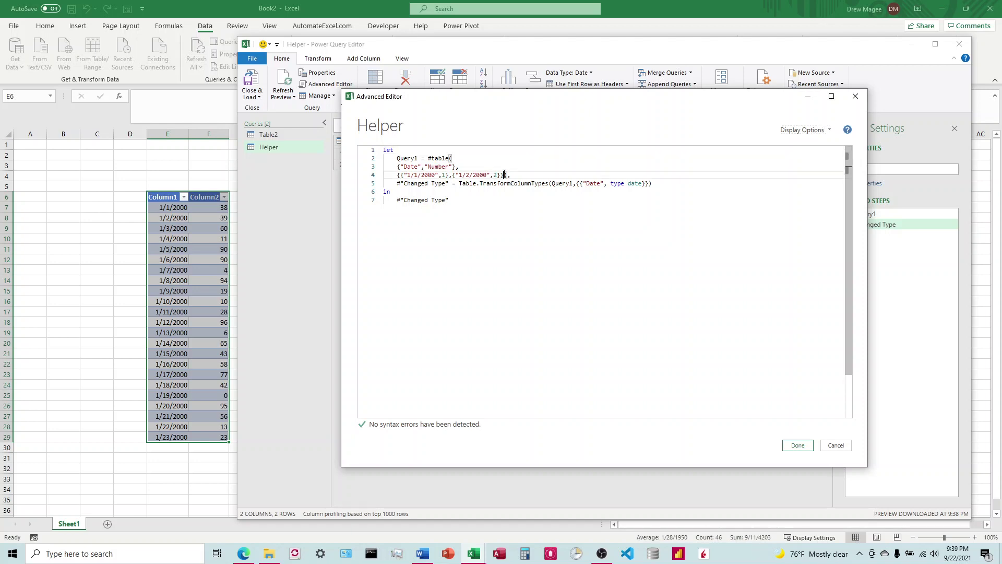
left_click(856, 96)
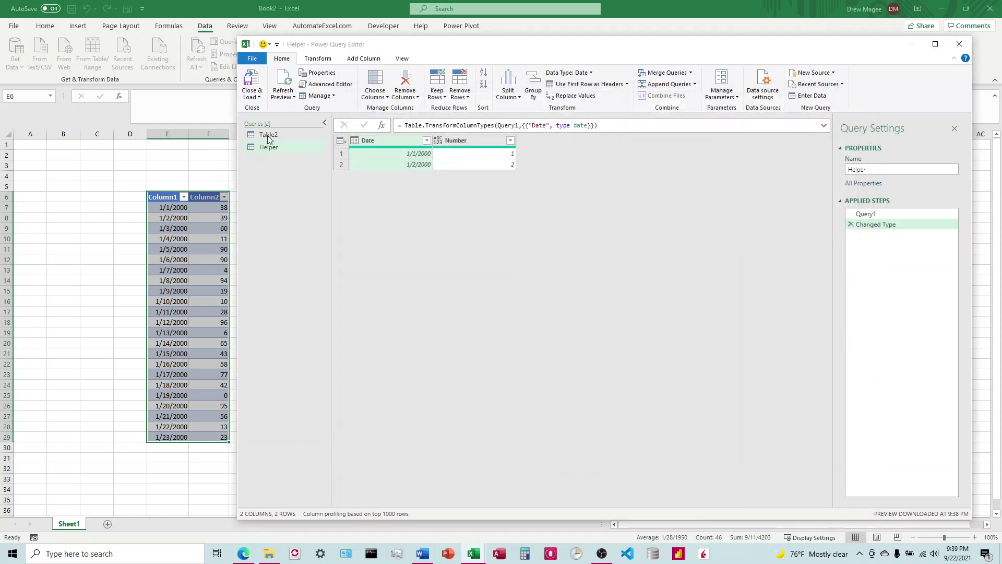
left_click(269, 136)
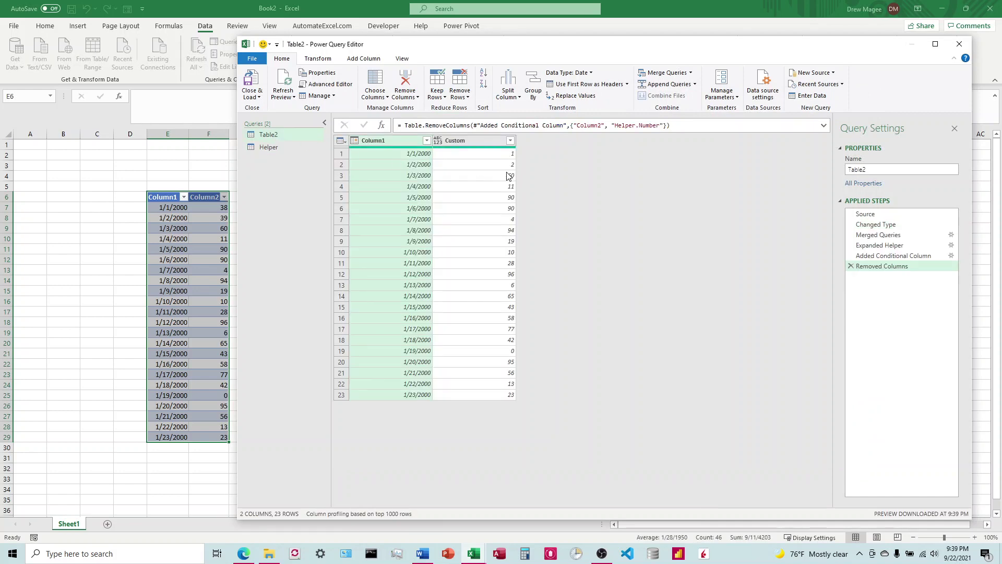
left_click(508, 178)
Step: Add a third Helper row, 1/3/2000 with 3, and return to Table2
left_click(268, 148)
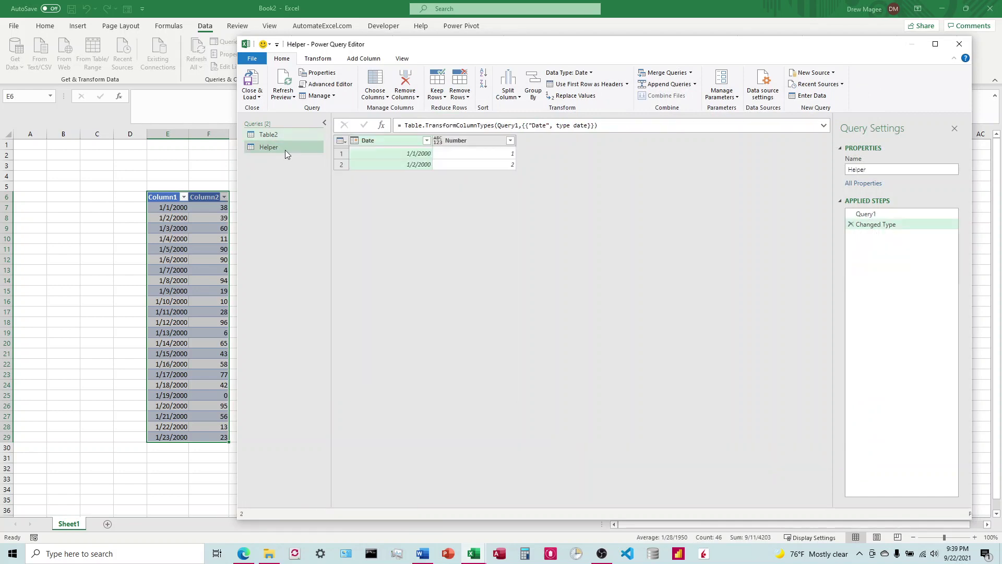
left_click(339, 85)
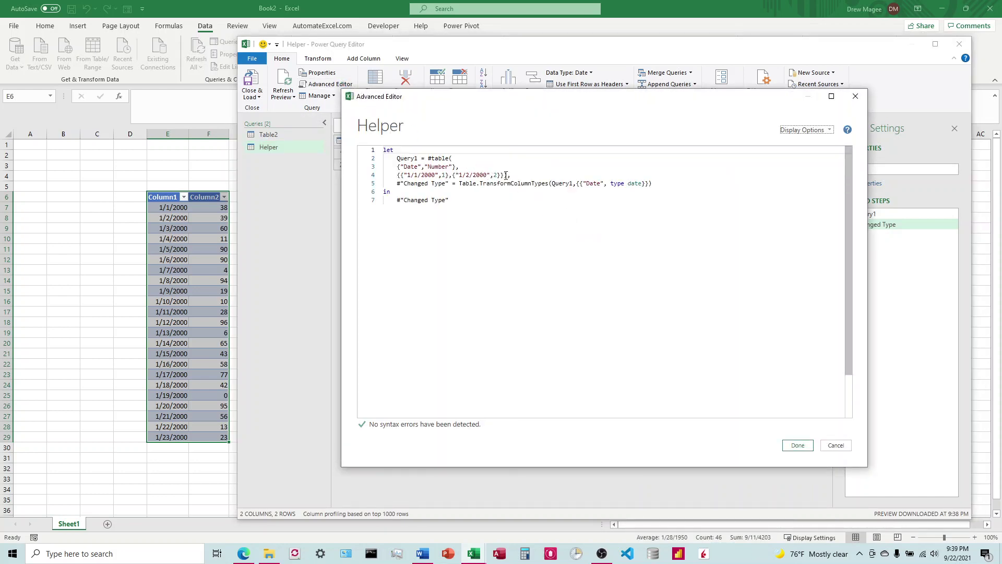
left_click(504, 175)
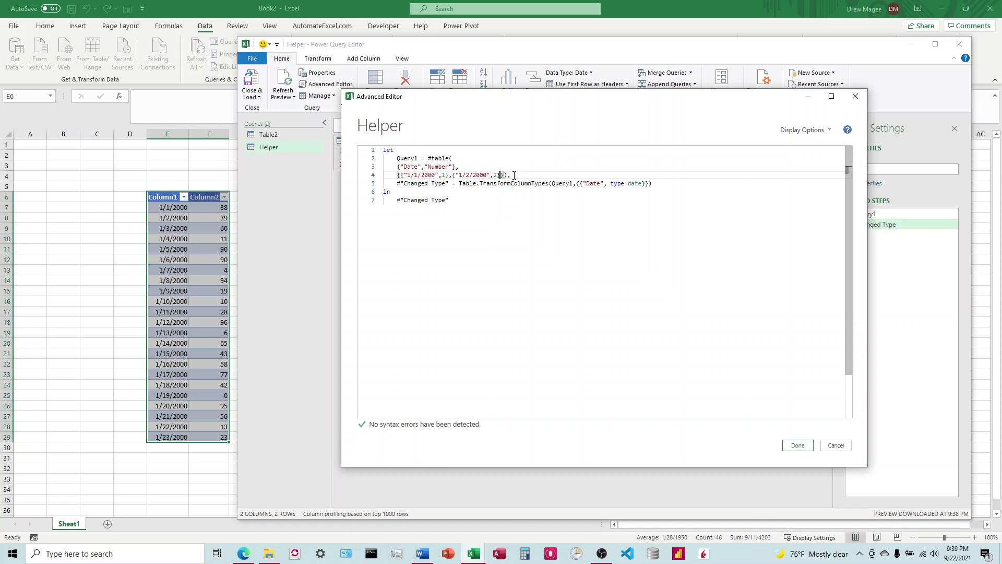
type(",{1\"1/3/2000,")
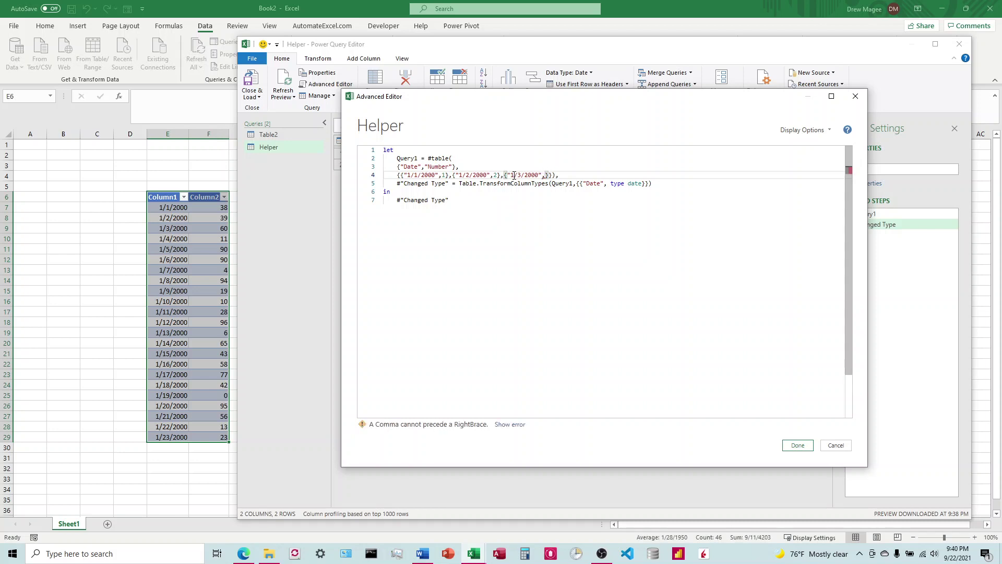
type("3")
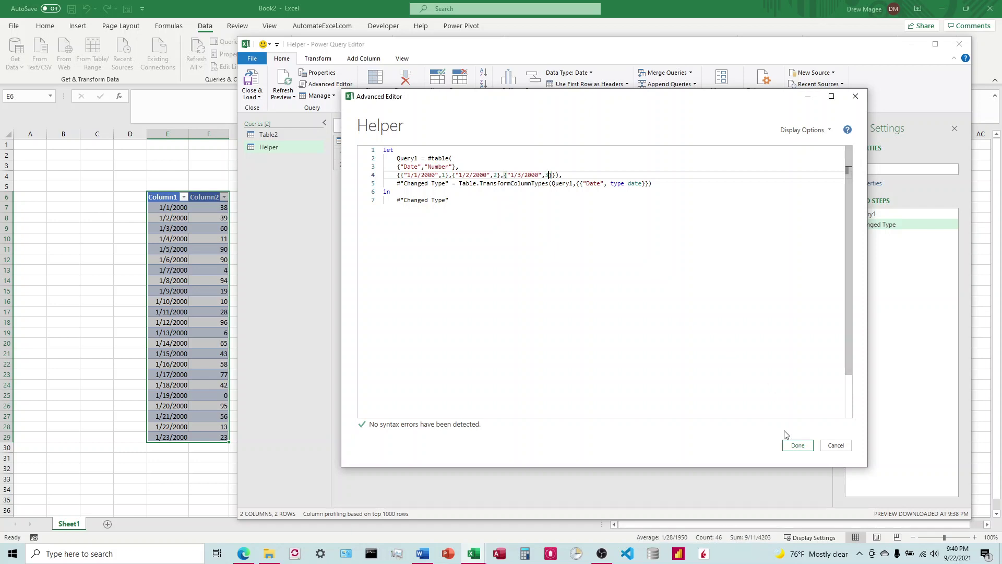
left_click(799, 445)
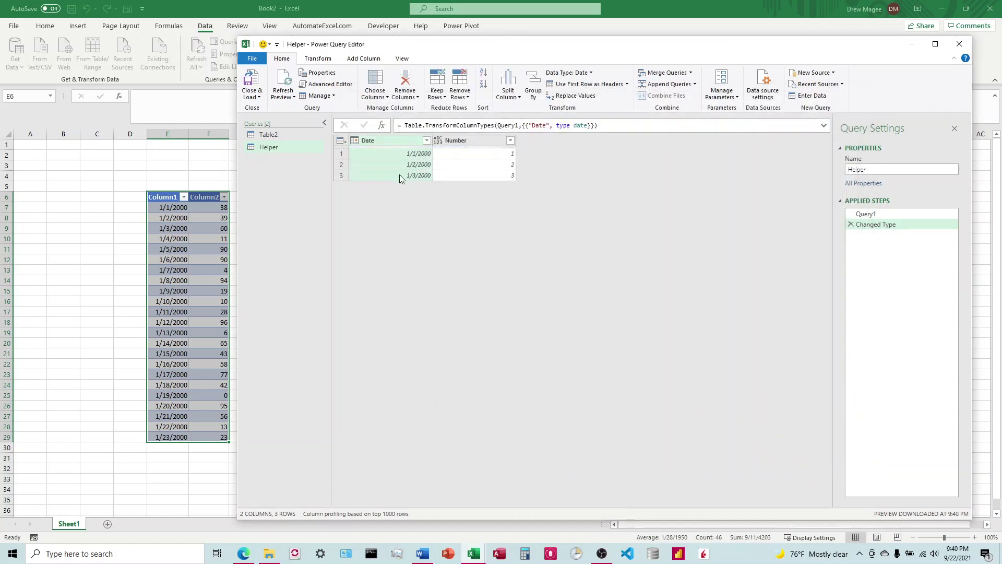
left_click(280, 136)
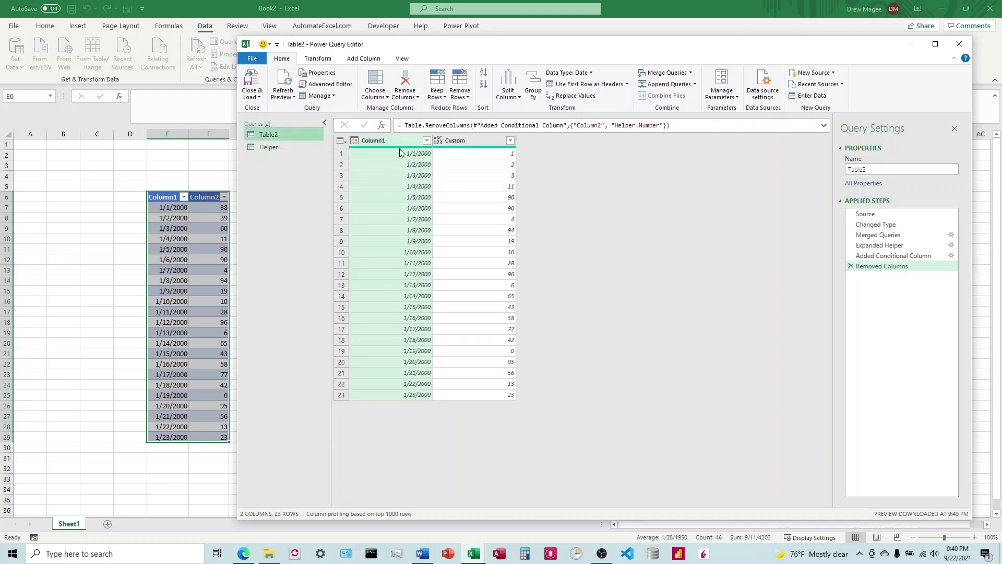
Step: Change Helper's third date to 1/9/2000 and view Table2's preview
left_click(283, 150)
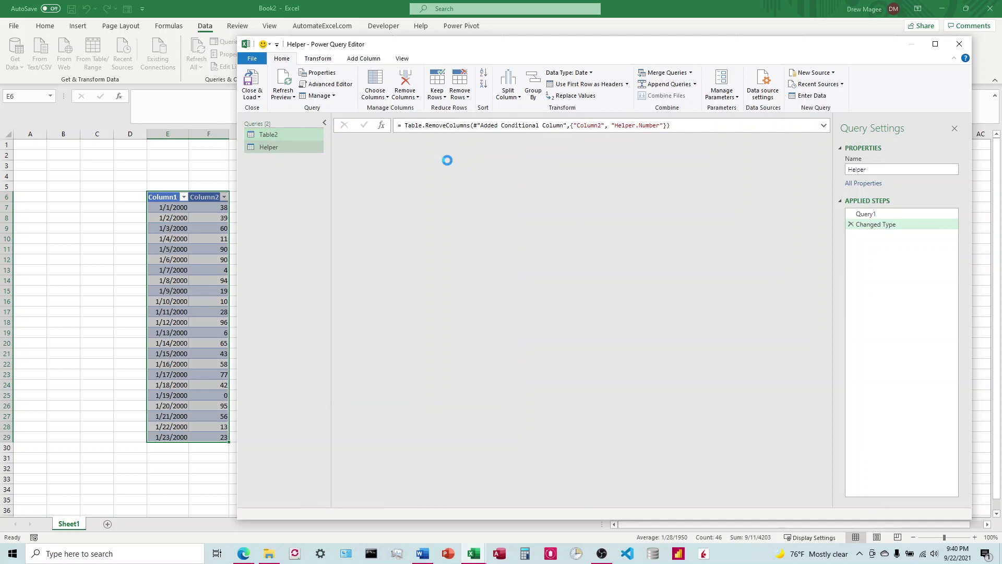
left_click(288, 137)
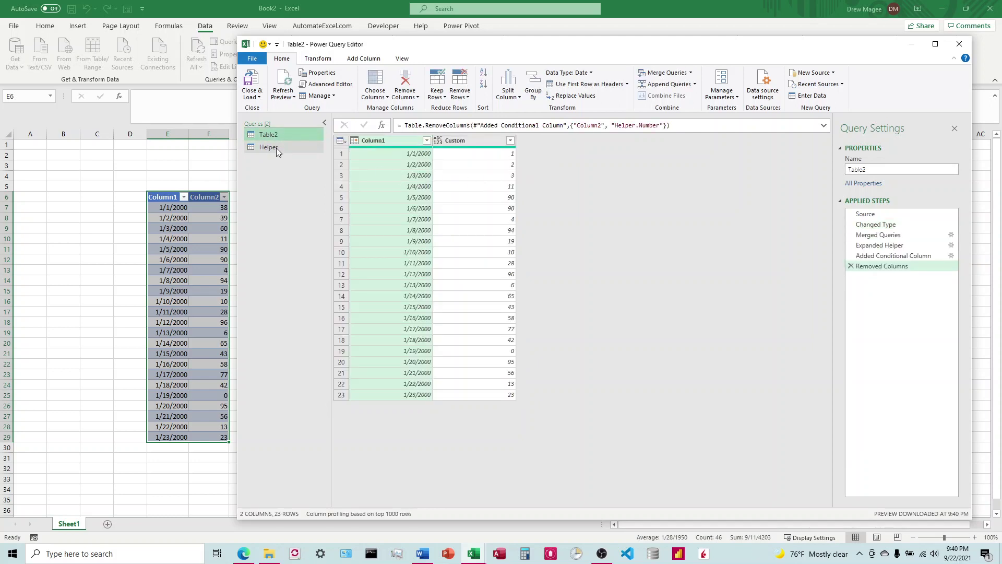
left_click(277, 147)
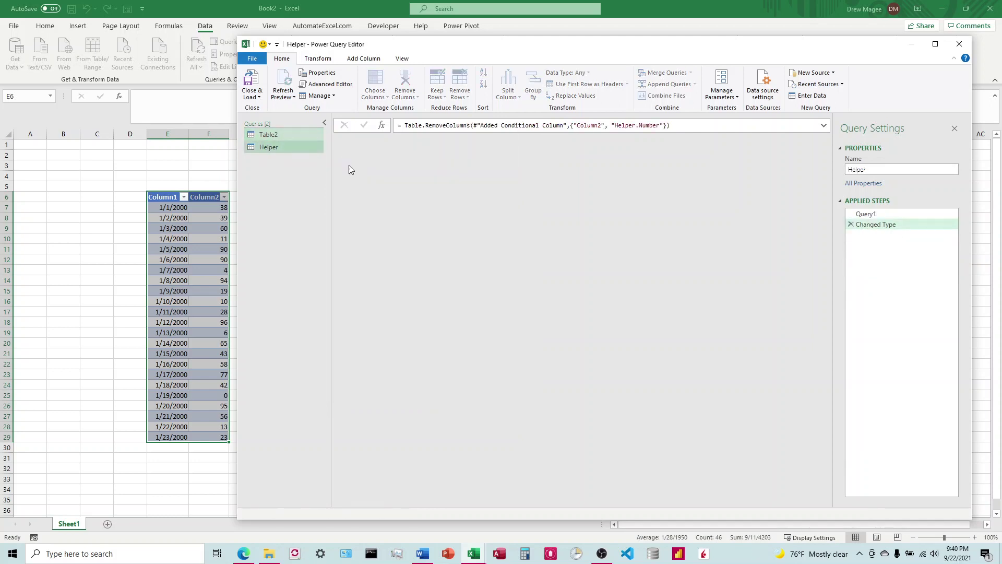
left_click(327, 84)
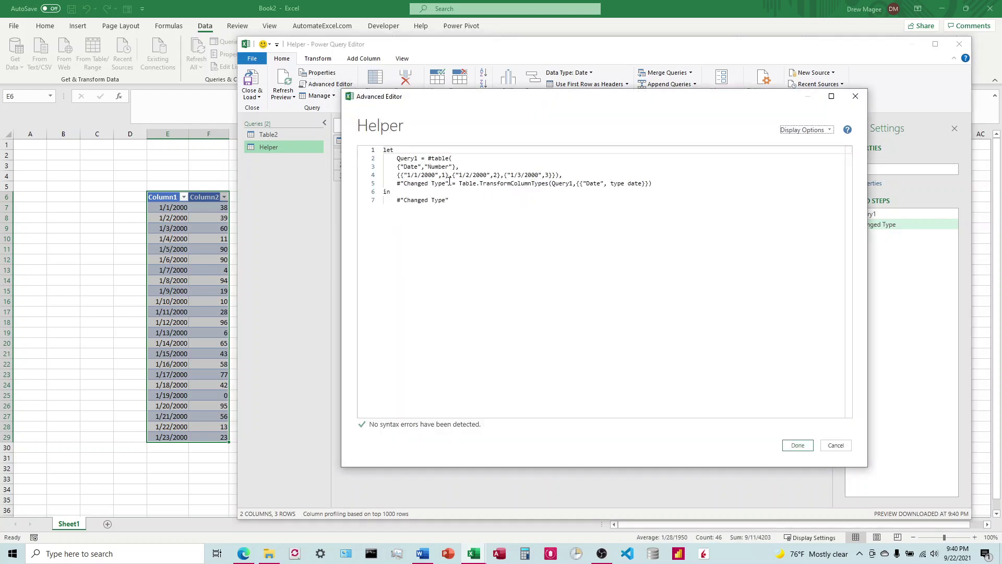
left_click(521, 178)
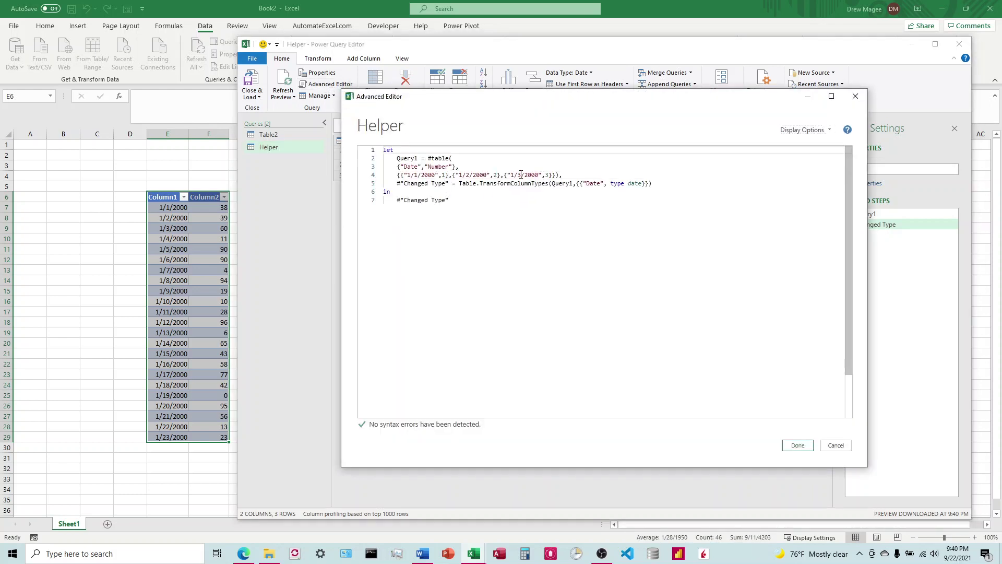
key("BackSpace")
type("9")
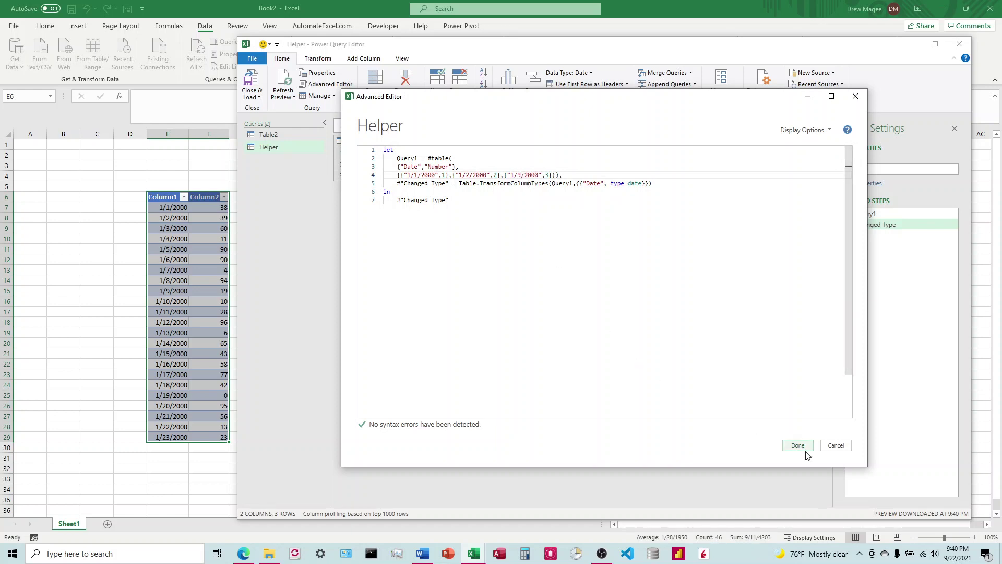
left_click(797, 445)
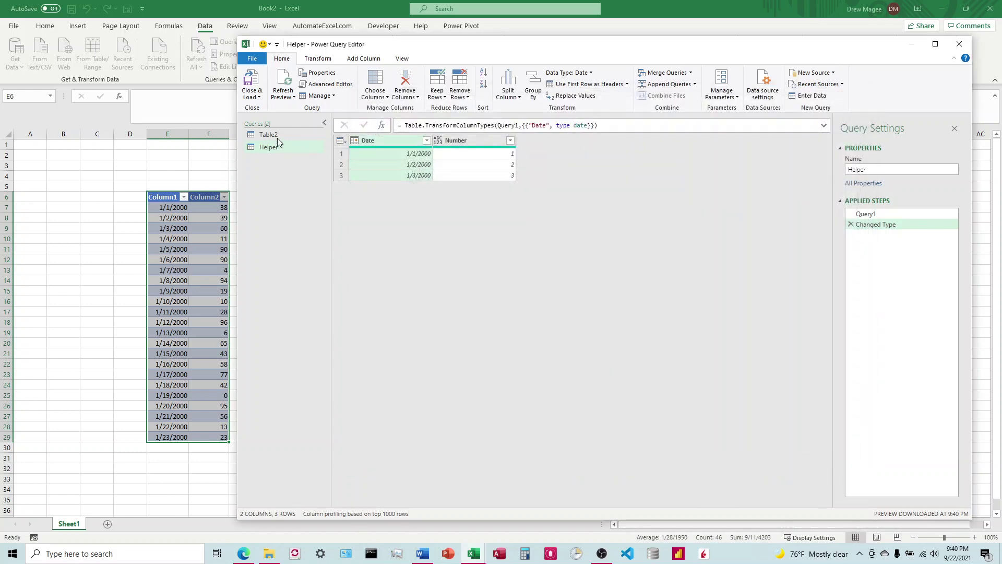
left_click(277, 136)
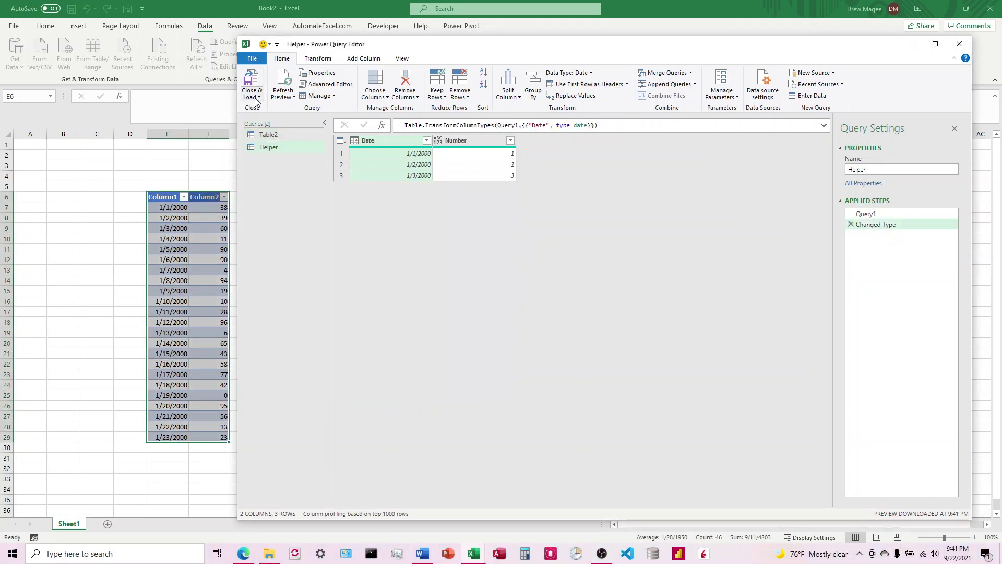
Step: Close & Load both queries and check the Helper and Table2 sheets
left_click(258, 98)
left_click(267, 108)
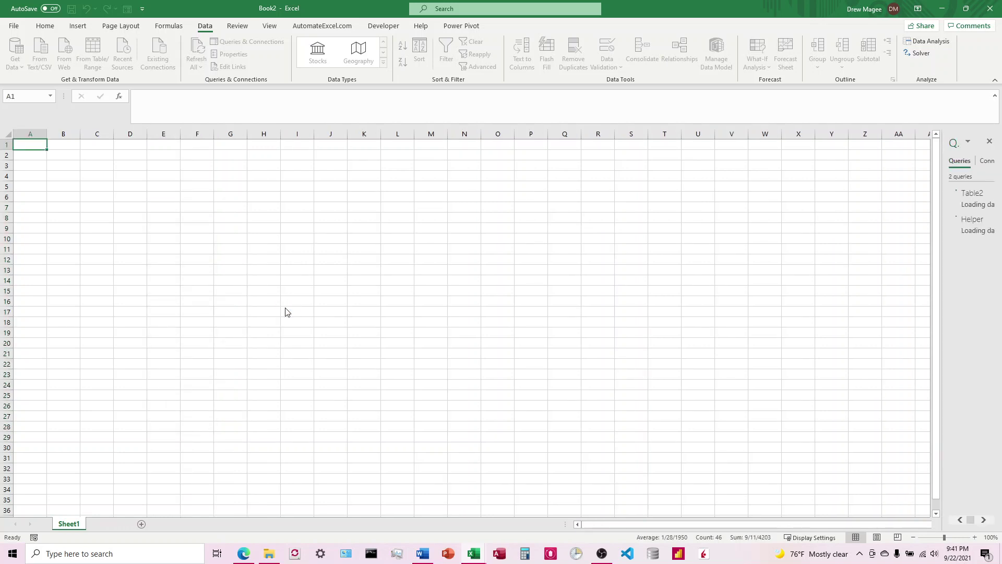
left_click(112, 526)
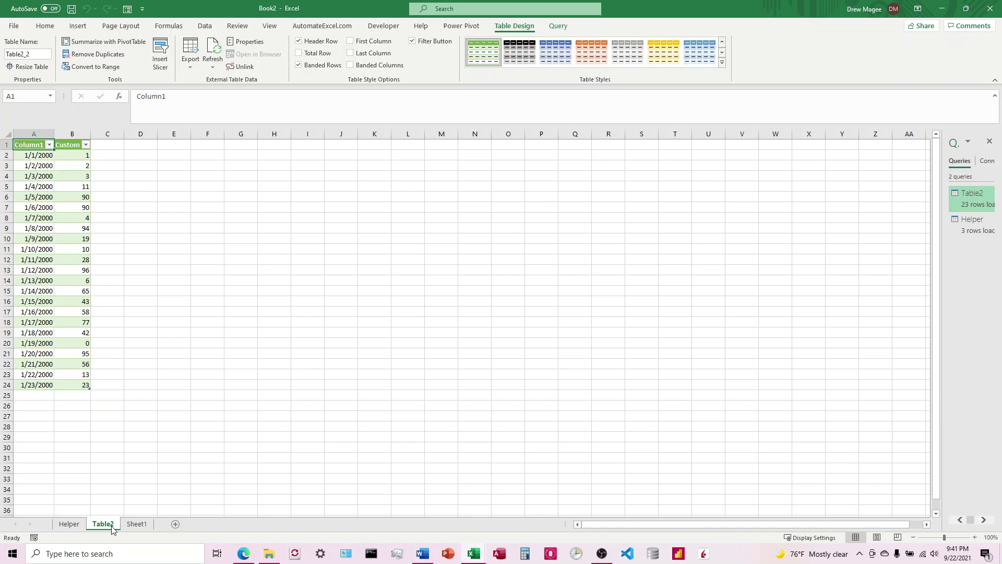
left_click(133, 527)
left_click(104, 525)
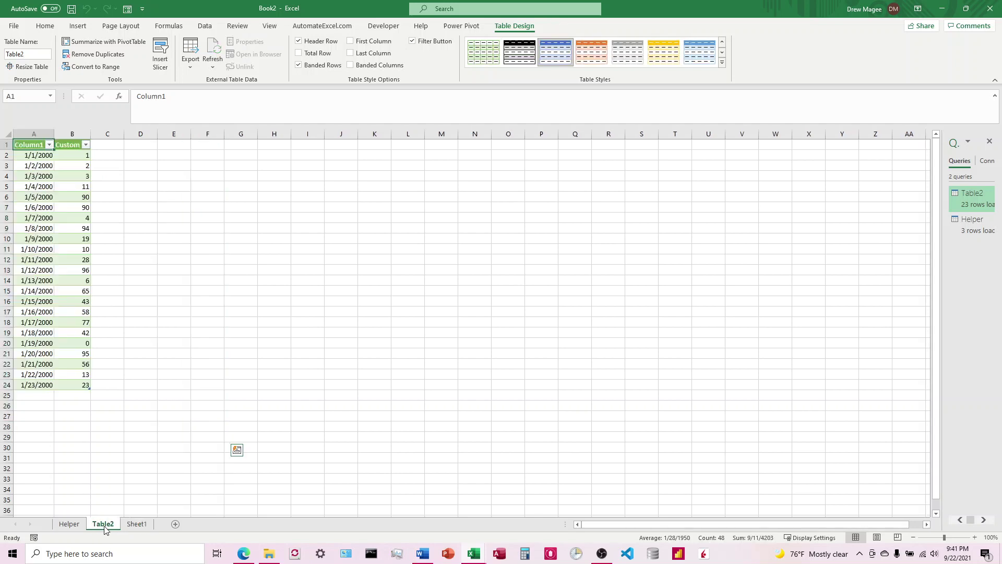
left_click(60, 525)
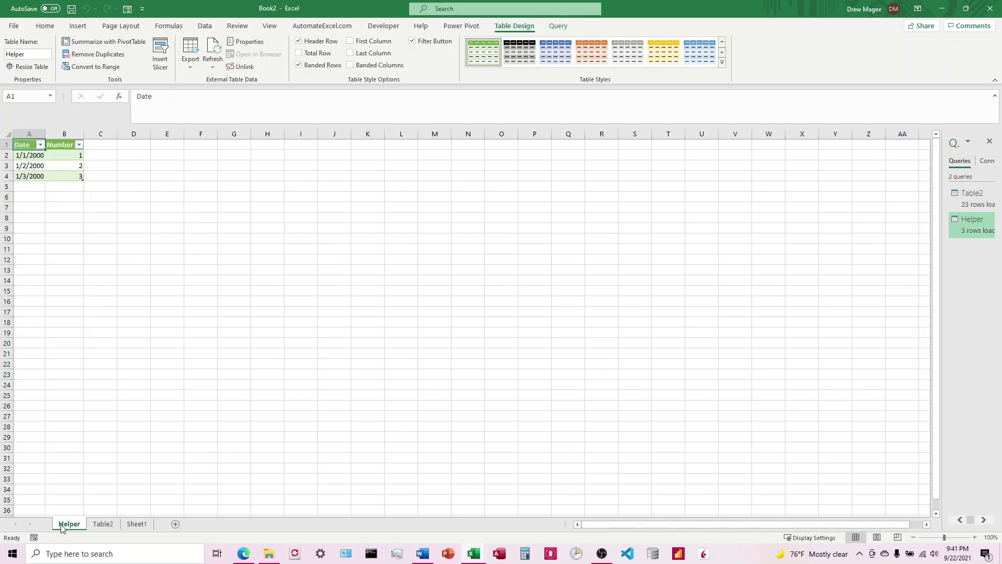
left_click(104, 527)
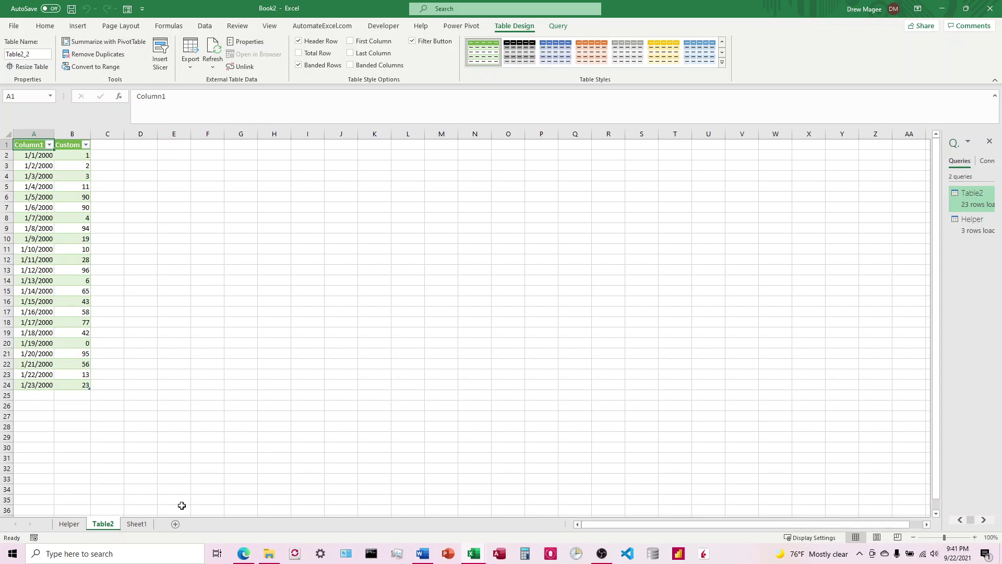
Step: On Sheet1, fill F7 down Column2 with =RANDBETWEEN(100,200)
left_click(134, 524)
left_click(220, 208)
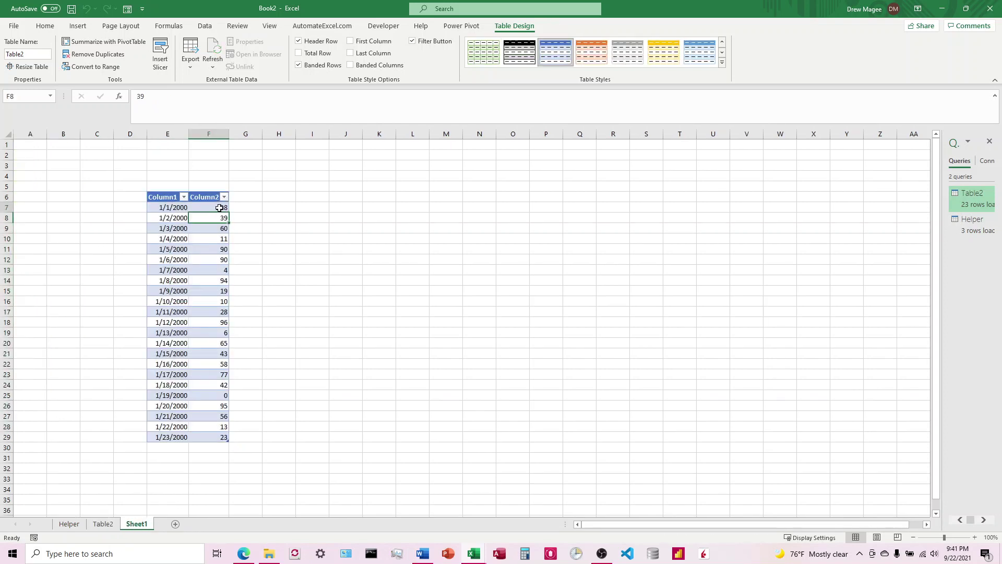
type("=RAND")
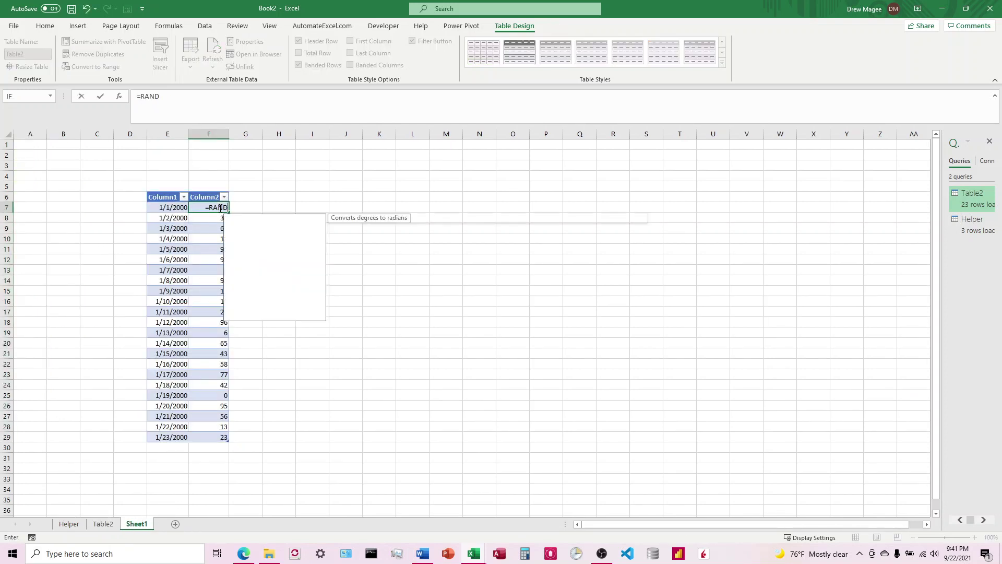
type("BETWEEN(")
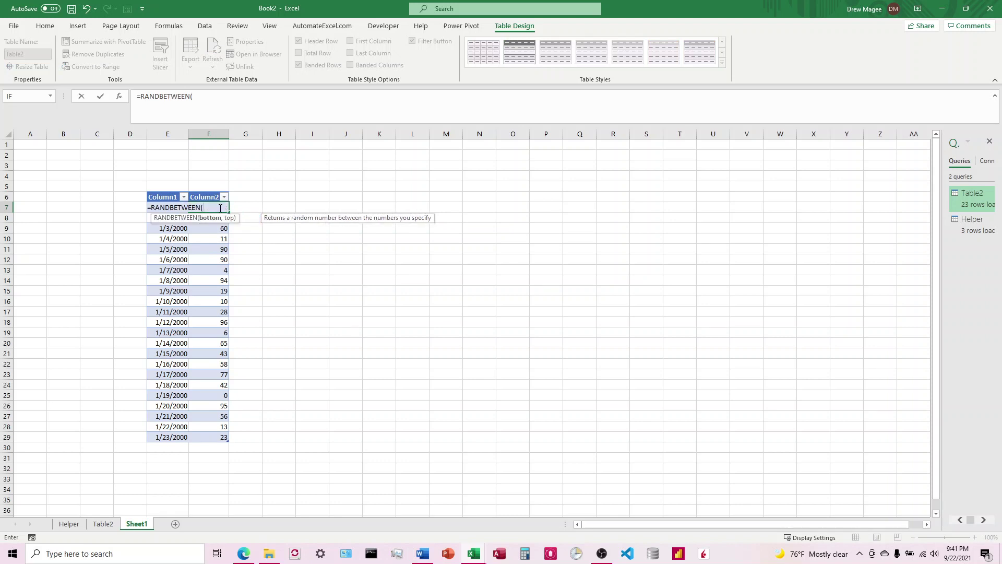
type("100,200)")
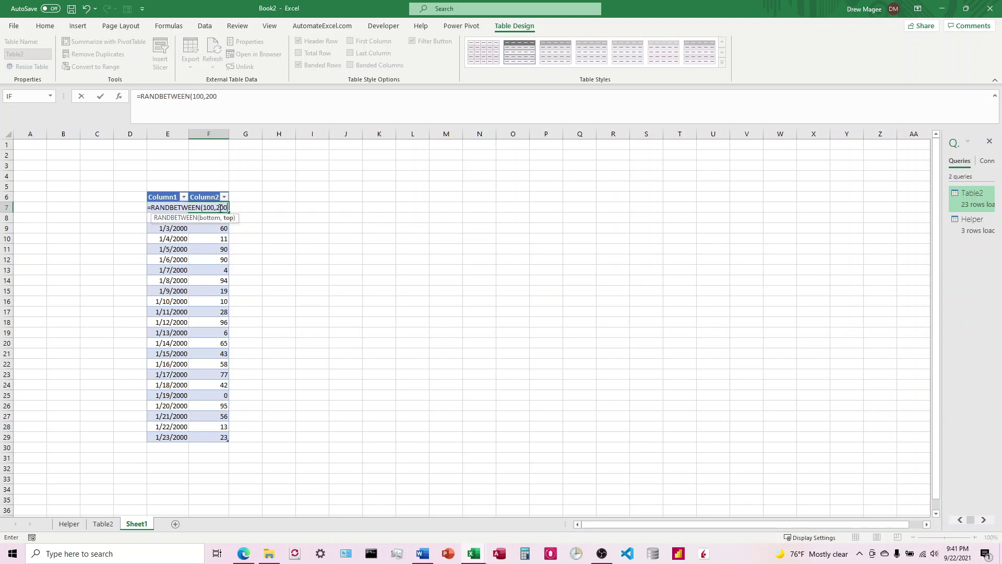
key("Return")
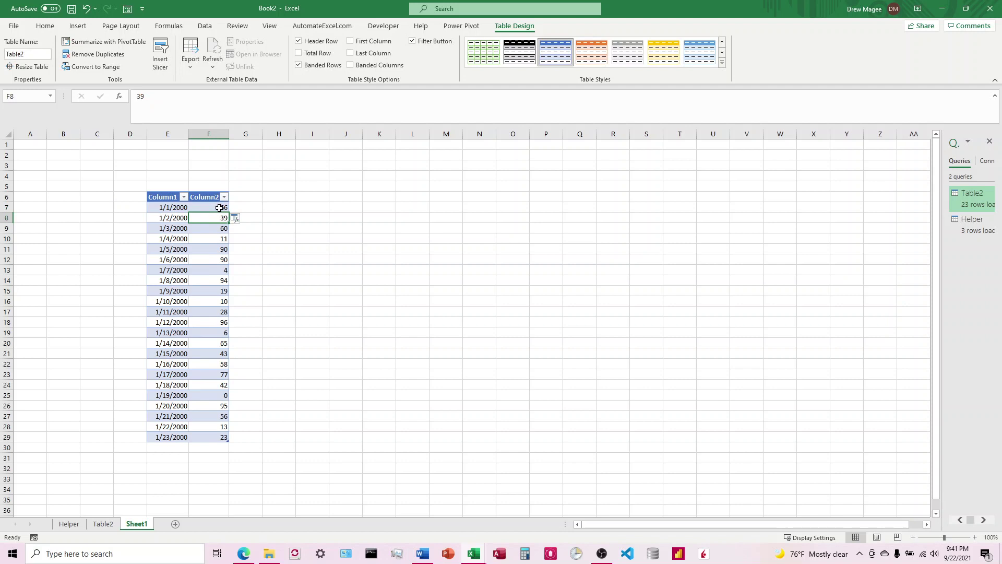
left_click(219, 207)
double_click(230, 211)
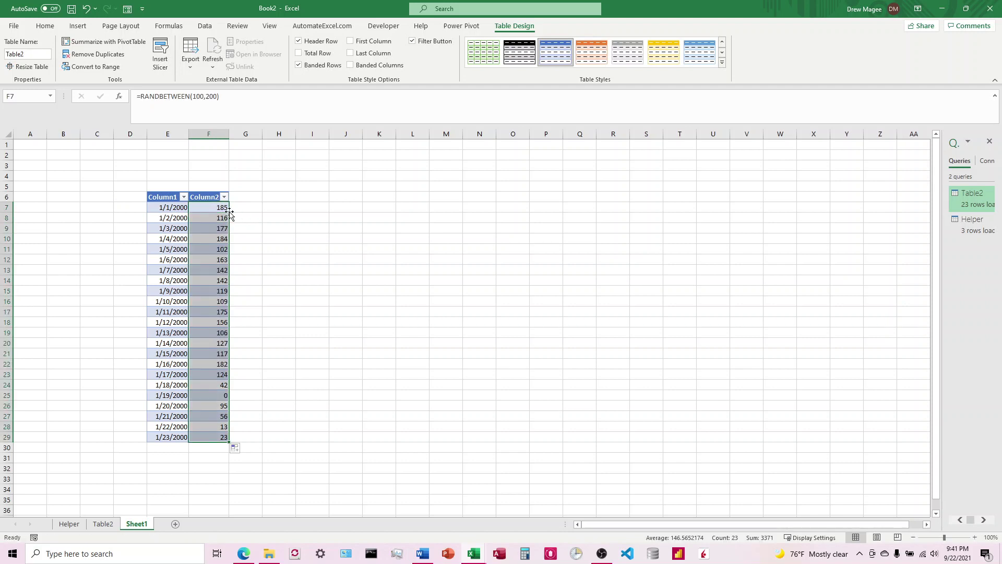
Step: Convert the random Column2 numbers to static values, then return to the Table2 sheet
key("ctrl+c")
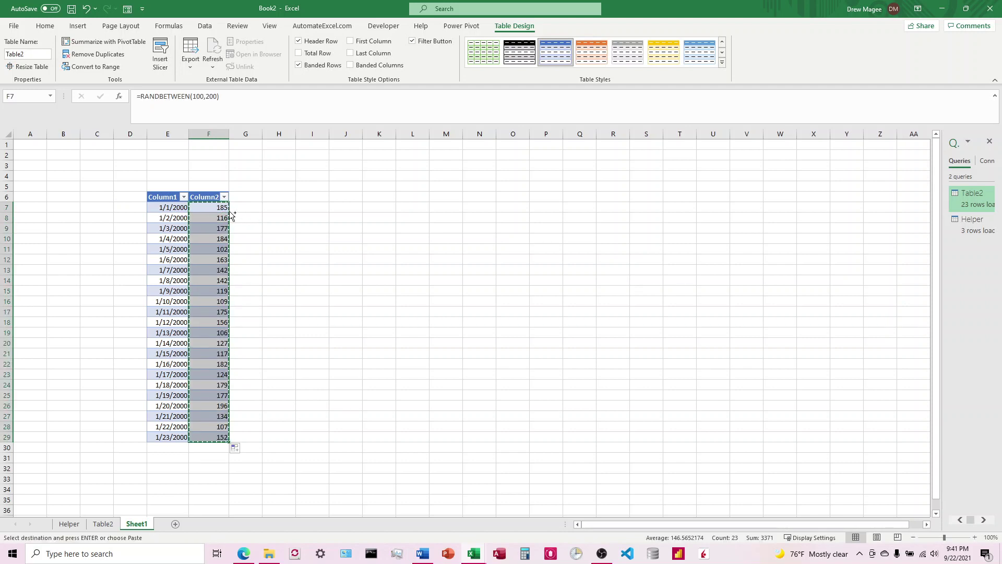
key("ctrl+alt+v")
key("v")
key("Return")
left_click(278, 229)
left_click(99, 524)
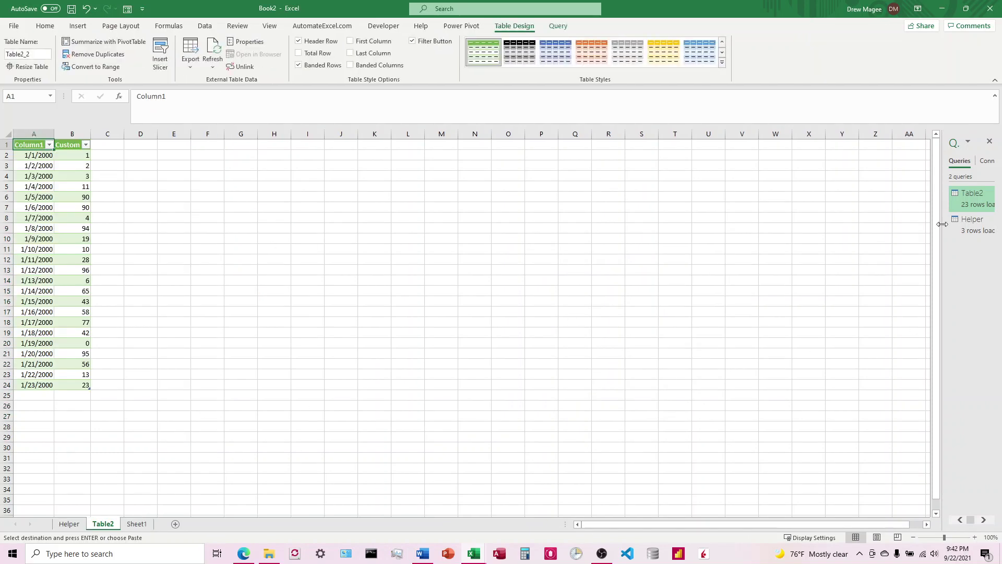
Step: After checking the Helper table, widen the Queries & Connections pane and refresh the Table2 query
left_click(74, 524)
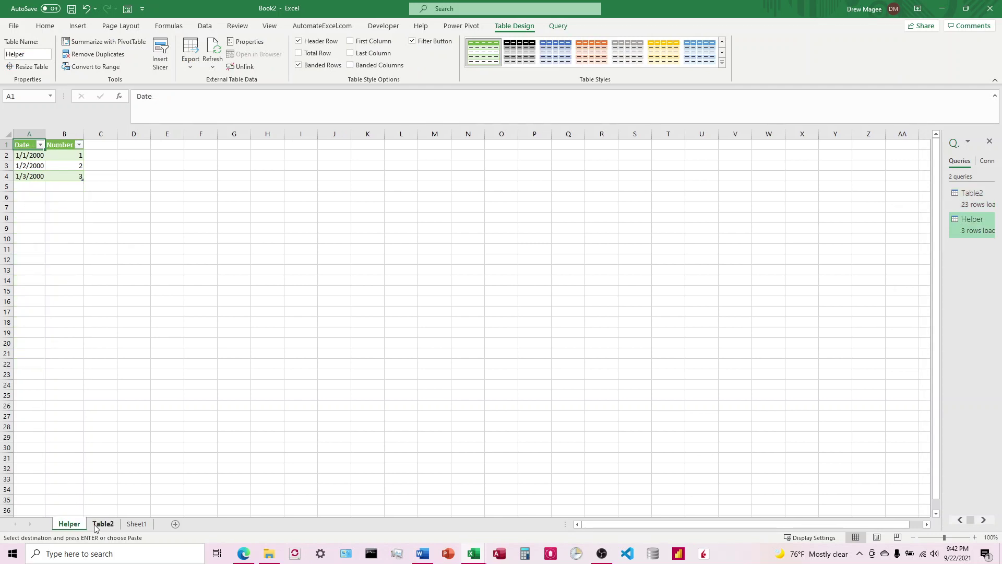
left_click(95, 525)
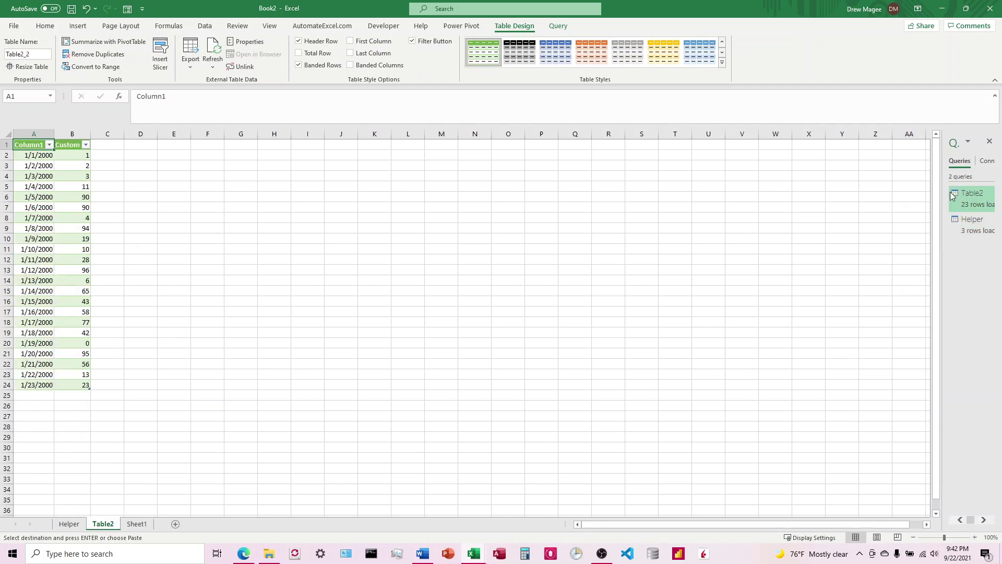
mouse_move(945, 189)
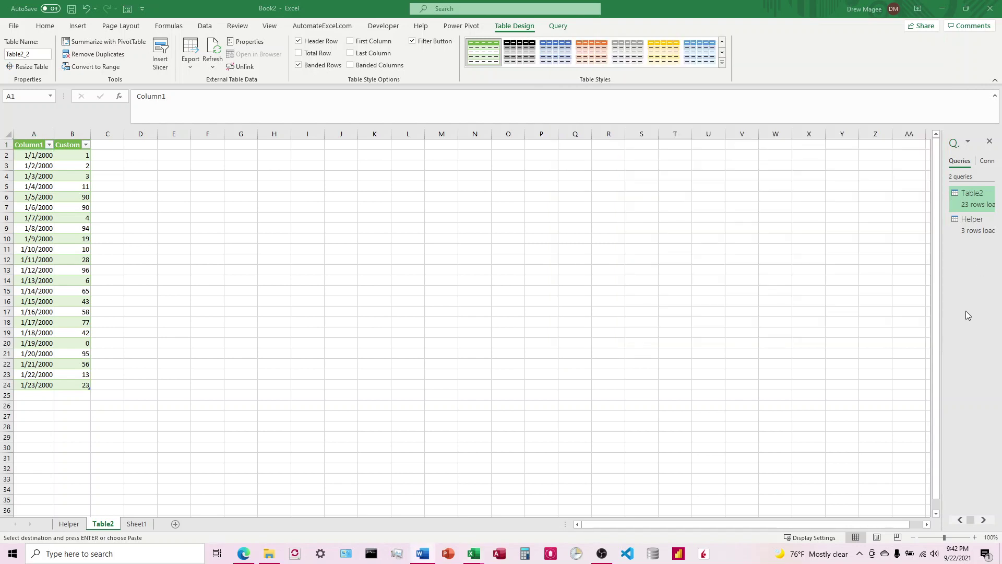
left_click_drag(943, 285, 833, 280)
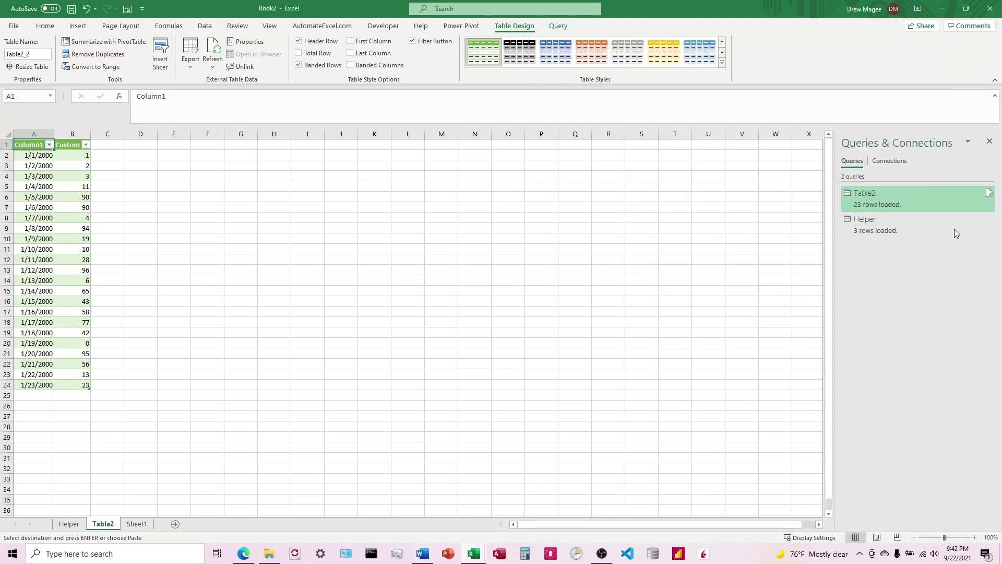
left_click(989, 194)
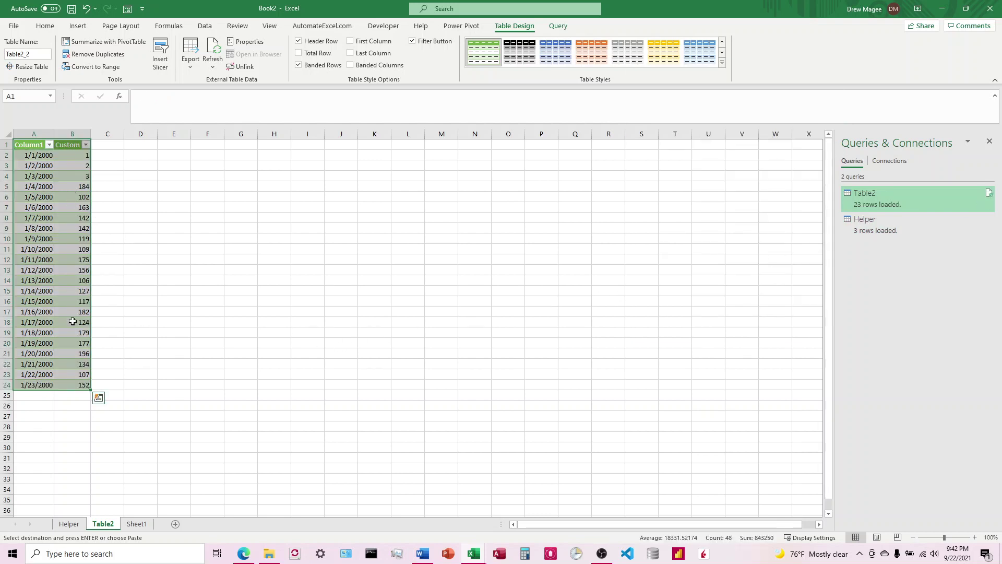